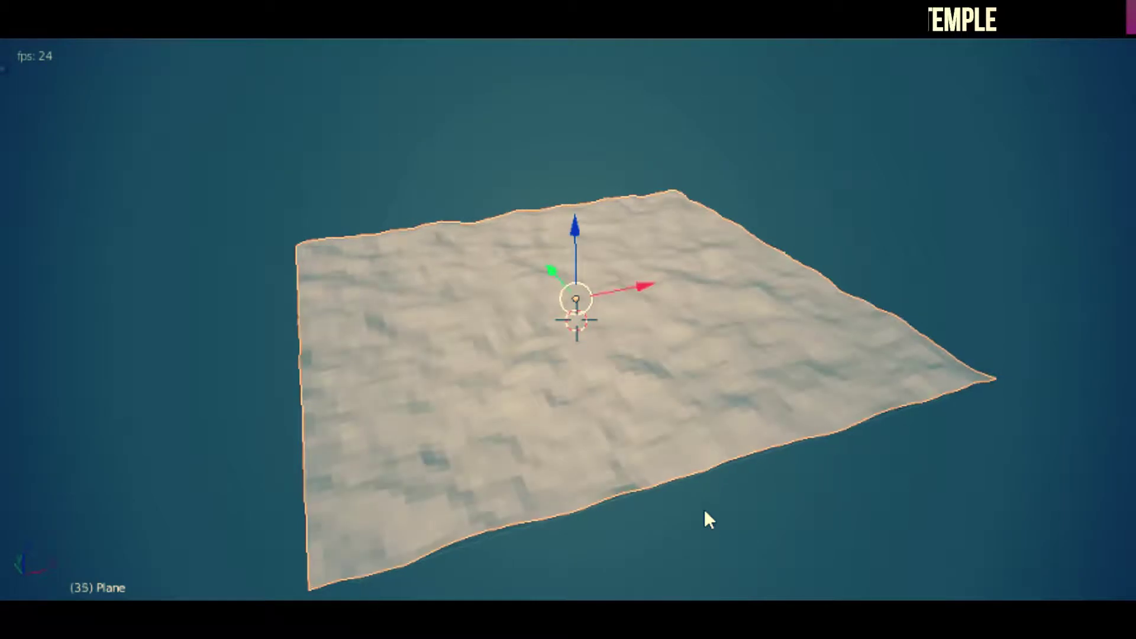
# Orbit the playing terrain preview from low, top-down and side angles
pyautogui.moveTo(654, 506)
pyautogui.mouseDown(button='middle')
pyautogui.moveTo(794, 482)
pyautogui.moveTo(837, 505)
pyautogui.moveTo(903, 507)
pyautogui.moveTo(980, 477)
pyautogui.mouseUp(button='middle')
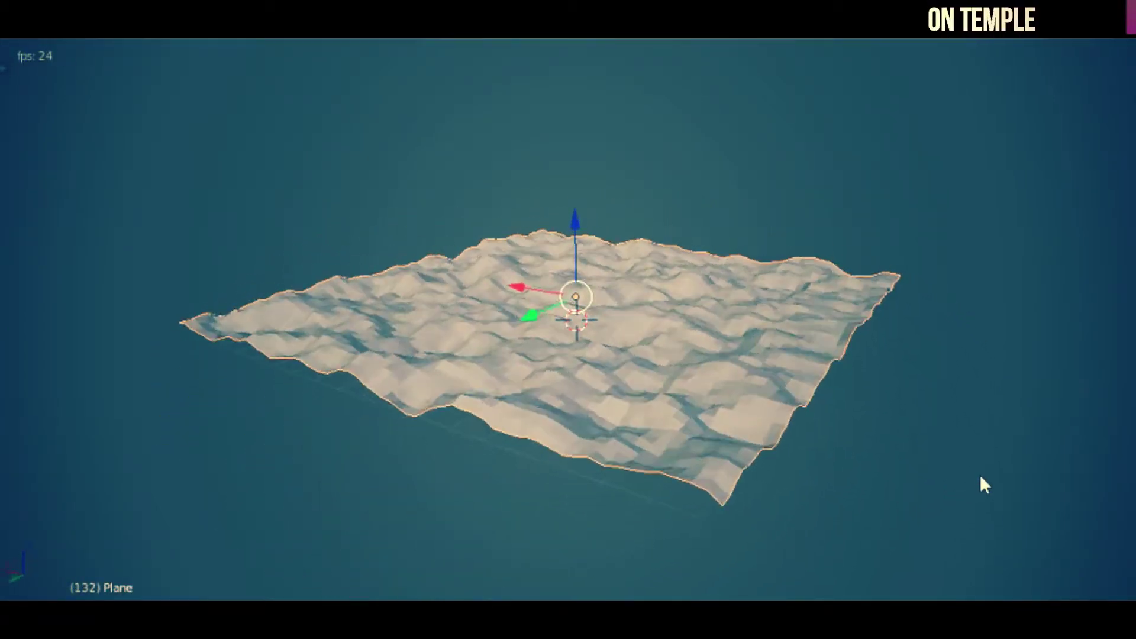
pyautogui.moveTo(626, 470)
pyautogui.mouseDown(button='middle')
pyautogui.moveTo(578, 472)
pyautogui.moveTo(663, 467)
pyautogui.moveTo(697, 448)
pyautogui.mouseUp(button='middle')
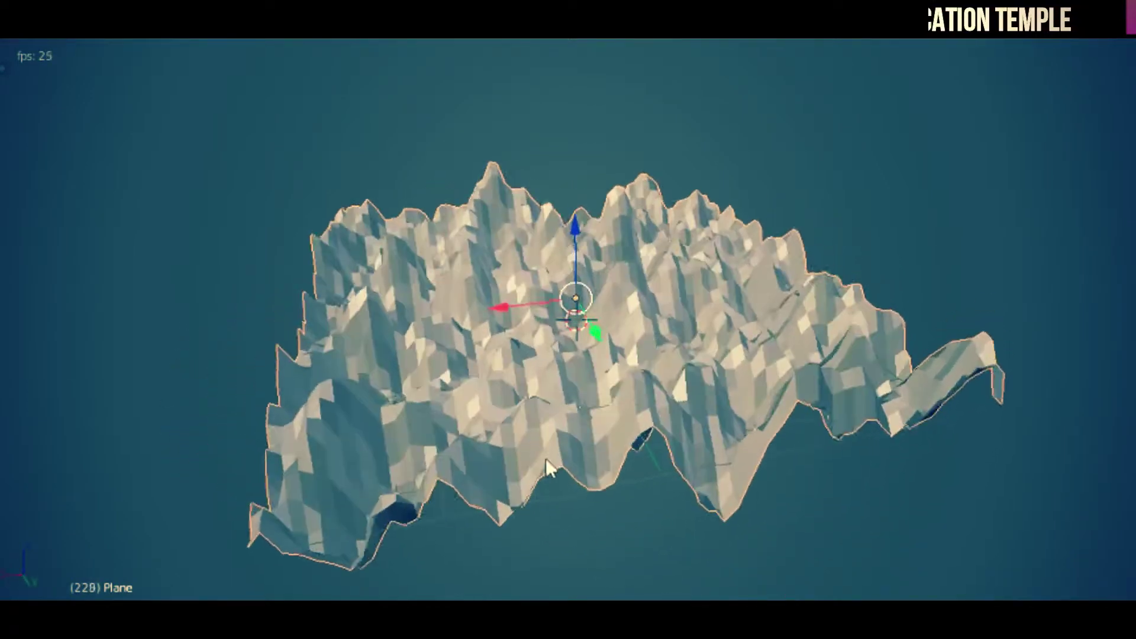
pyautogui.moveTo(545, 458)
pyautogui.mouseDown(button='middle')
pyautogui.moveTo(659, 451)
pyautogui.moveTo(655, 510)
pyautogui.moveTo(690, 457)
pyautogui.mouseUp(button='middle')
pyautogui.moveTo(507, 452)
pyautogui.mouseDown(button='middle')
pyautogui.moveTo(634, 455)
pyautogui.moveTo(674, 514)
pyautogui.moveTo(771, 477)
pyautogui.moveTo(598, 465)
pyautogui.moveTo(664, 477)
pyautogui.moveTo(708, 426)
pyautogui.moveTo(693, 449)
pyautogui.moveTo(769, 450)
pyautogui.moveTo(758, 463)
pyautogui.moveTo(717, 425)
pyautogui.moveTo(726, 461)
pyautogui.moveTo(857, 453)
pyautogui.moveTo(914, 456)
pyautogui.moveTo(914, 467)
pyautogui.mouseUp(button='middle')
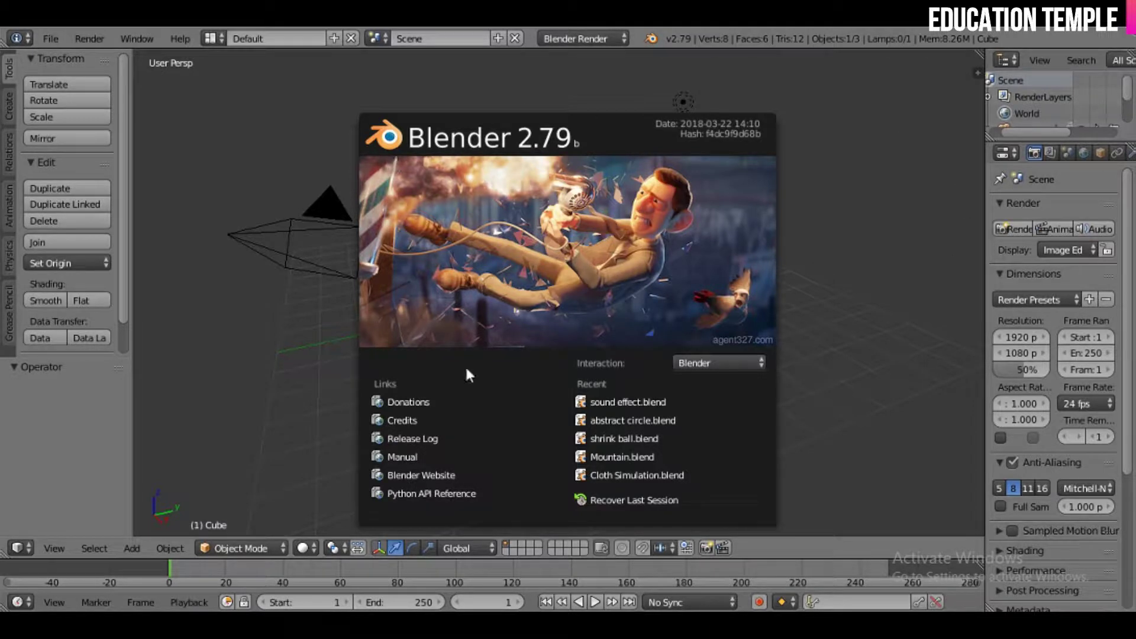
# Dismiss the splash and delete the default cube, camera and lamp
pyautogui.click(874, 272)
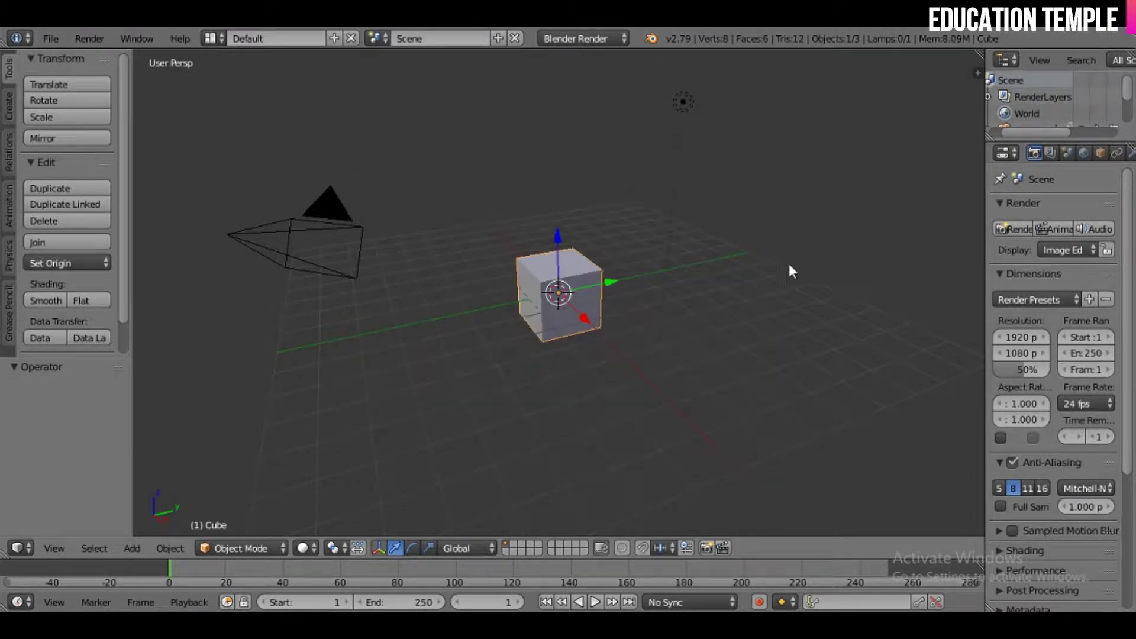
pyautogui.press('a')
pyautogui.press('a')
pyautogui.press('Delete')
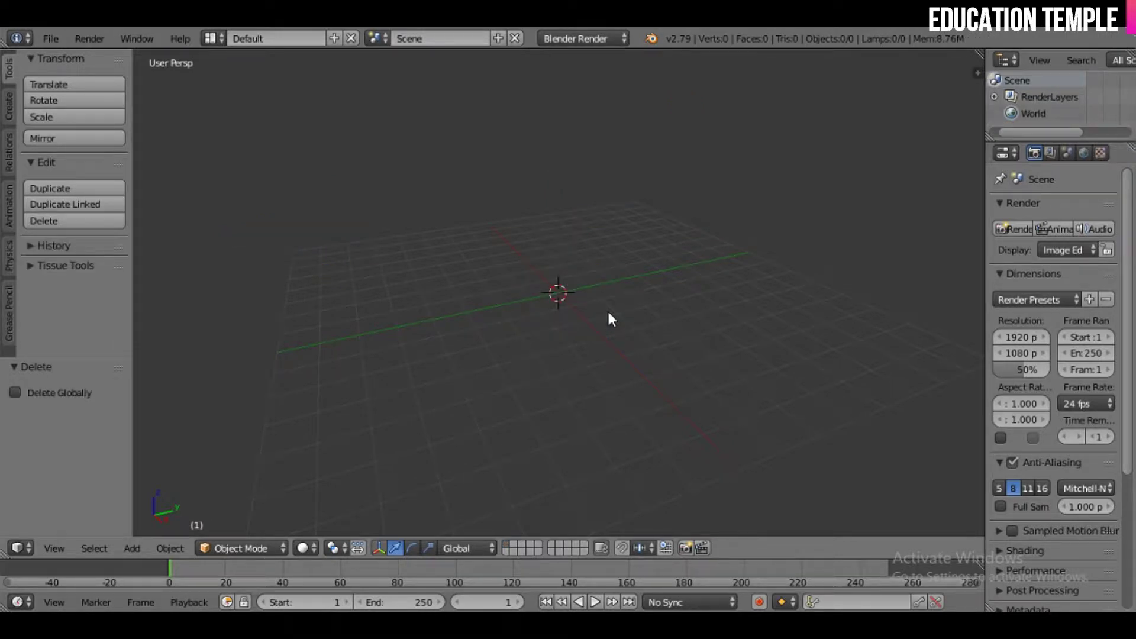
# Set the render engine to Cycles Render and add a plane at the origin
pyautogui.click(609, 39)
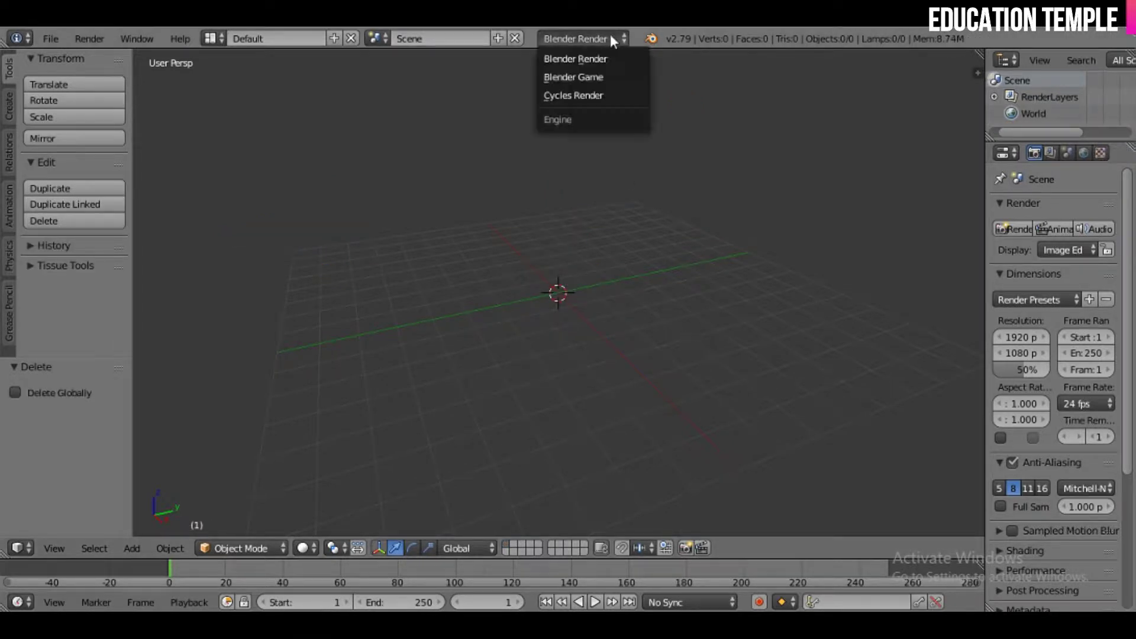
pyautogui.click(609, 96)
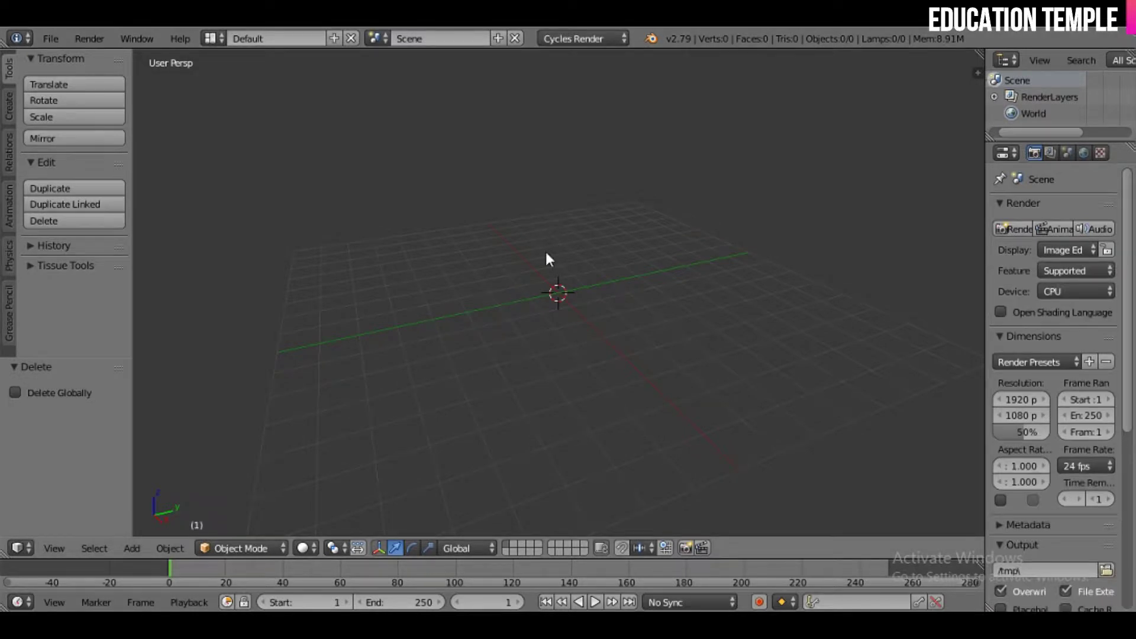
pyautogui.hotkey('shift', 'a')
pyautogui.click(613, 254)
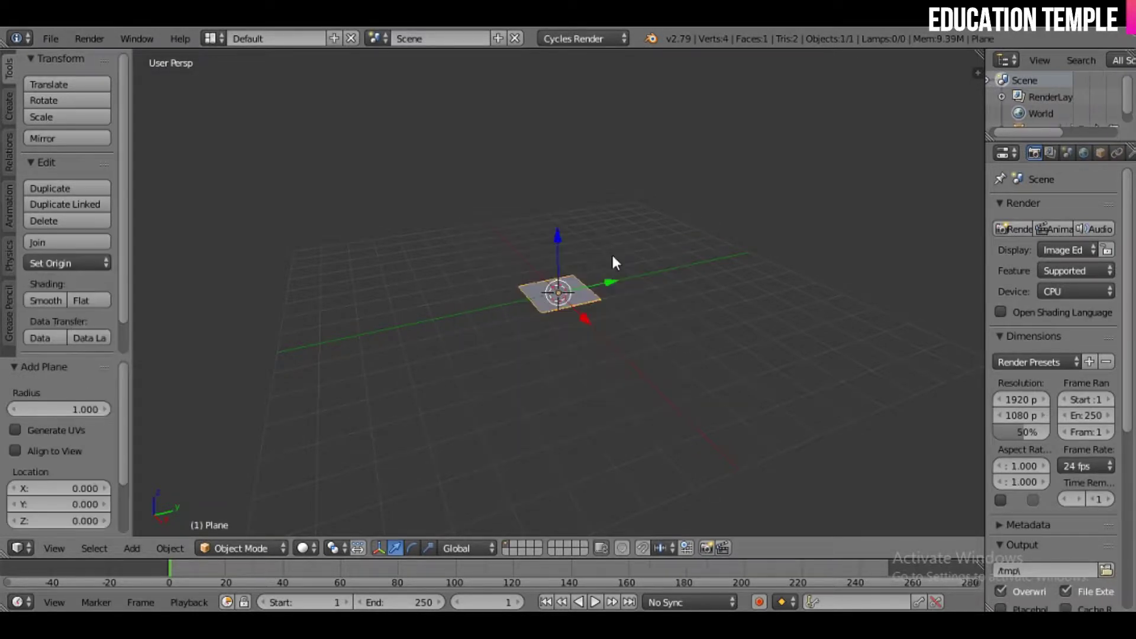
# Scale the plane up to about 6.47 and subdivide it with 30 cuts
pyautogui.press('s')
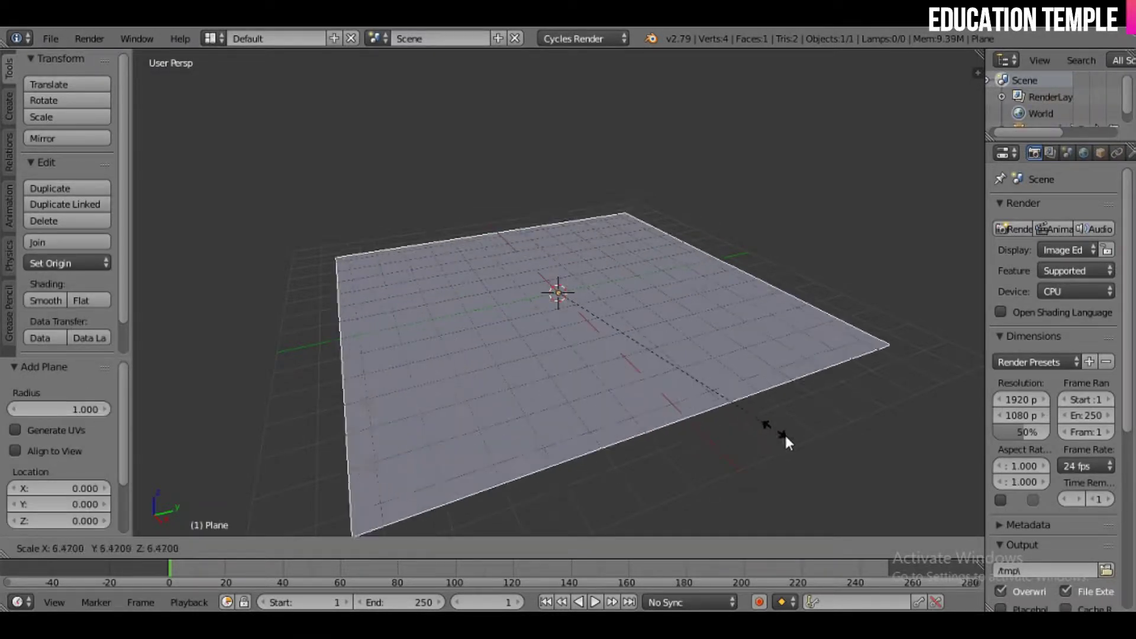
pyautogui.click(843, 463)
pyautogui.press('Tab')
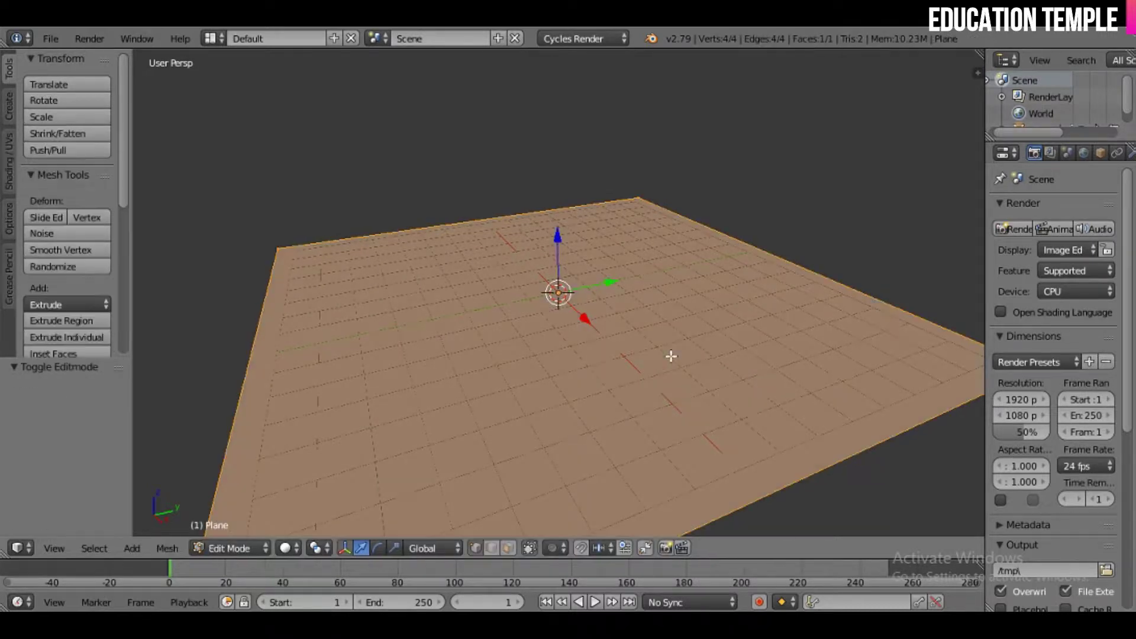
pyautogui.press('w')
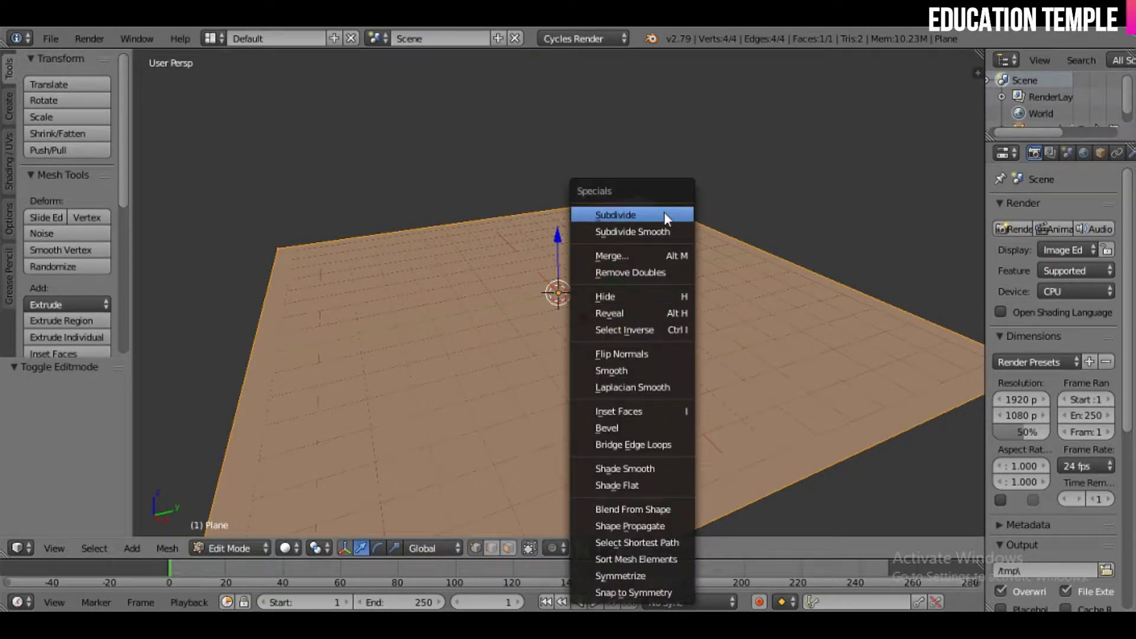
pyautogui.click(664, 214)
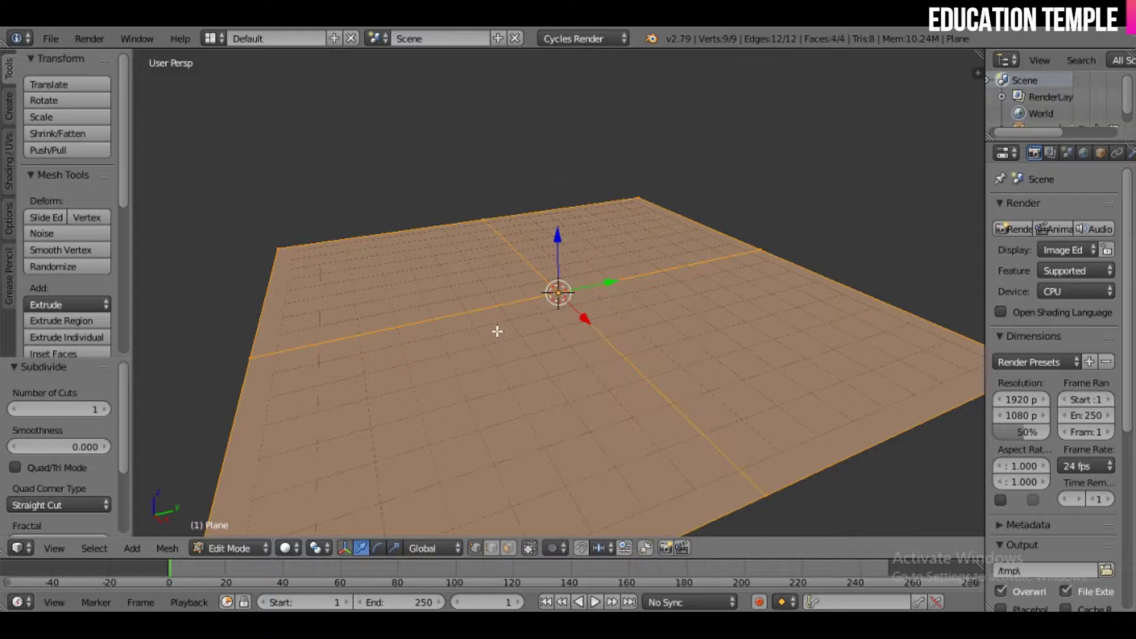
pyautogui.click(58, 410)
pyautogui.write('300')
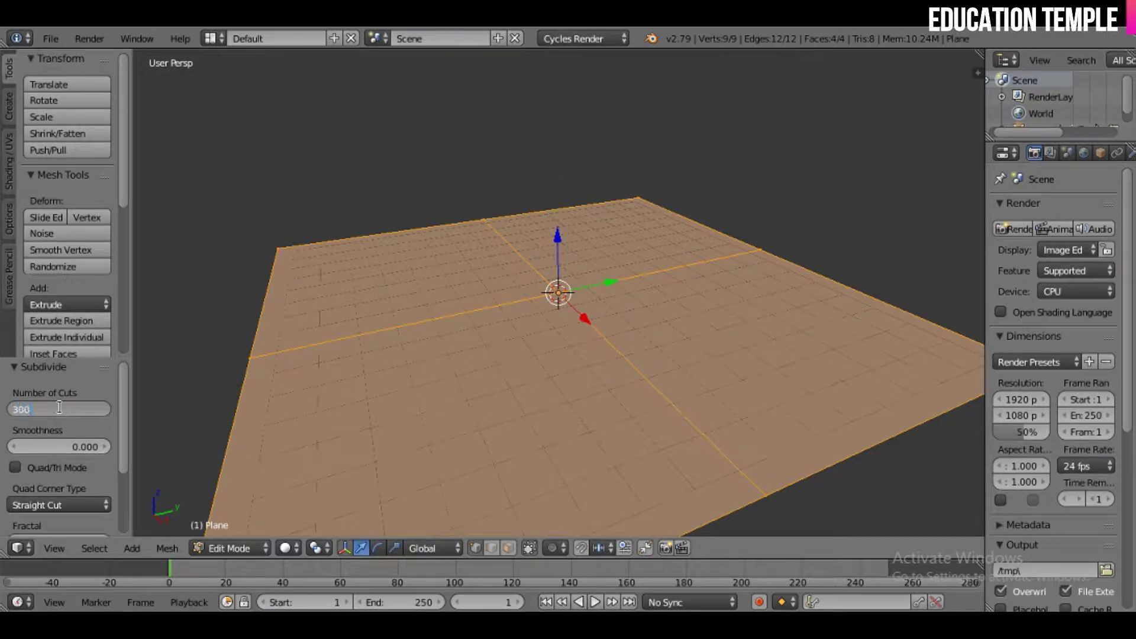
pyautogui.press('BackSpace')
pyautogui.press('Return')
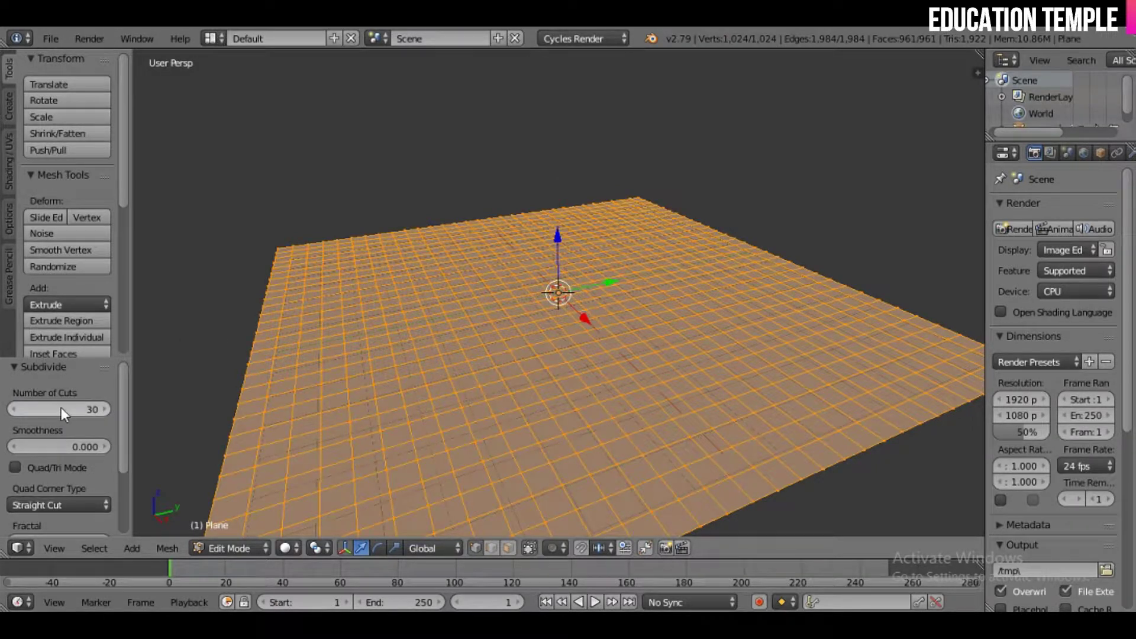
# Return the 961-face grid to Object Mode and widen the Properties editor
pyautogui.moveTo(501, 338); pyautogui.dragTo(456, 405, button='middle')
pyautogui.scroll(-3, 520, 350)
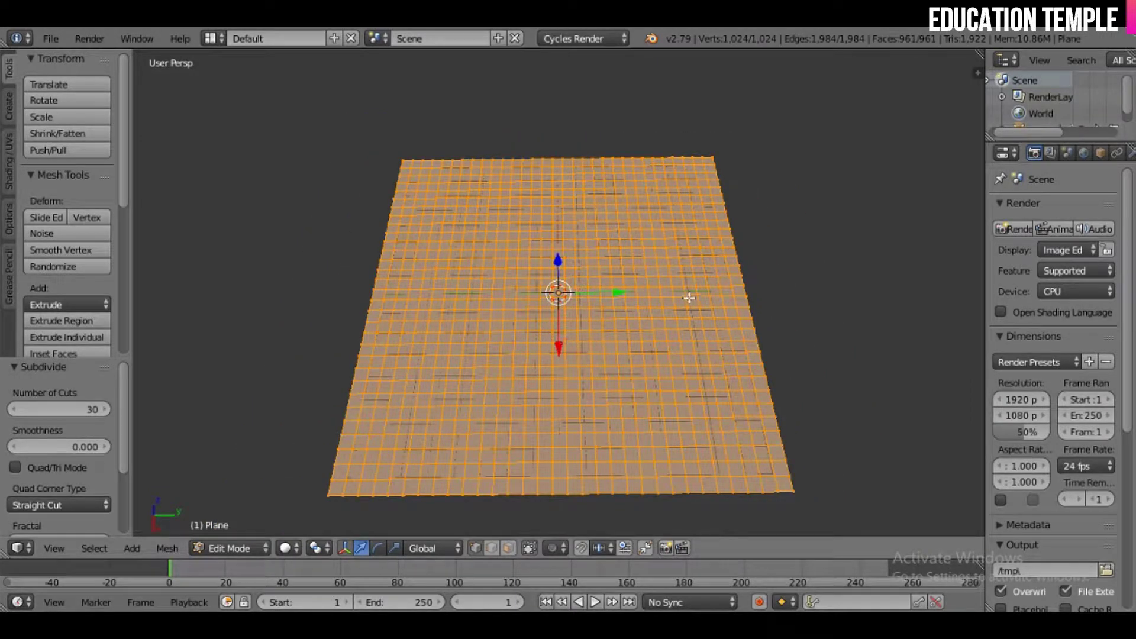
pyautogui.moveTo(679, 312); pyautogui.dragTo(682, 304, button='middle')
pyautogui.press('Tab')
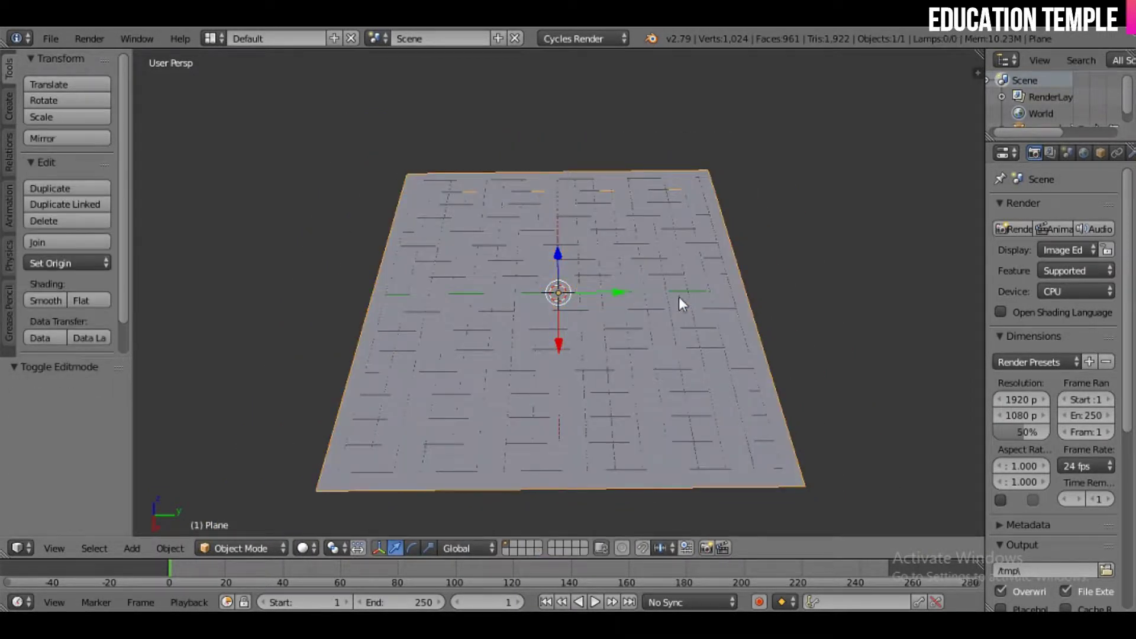
pyautogui.moveTo(985, 226); pyautogui.dragTo(891, 225)
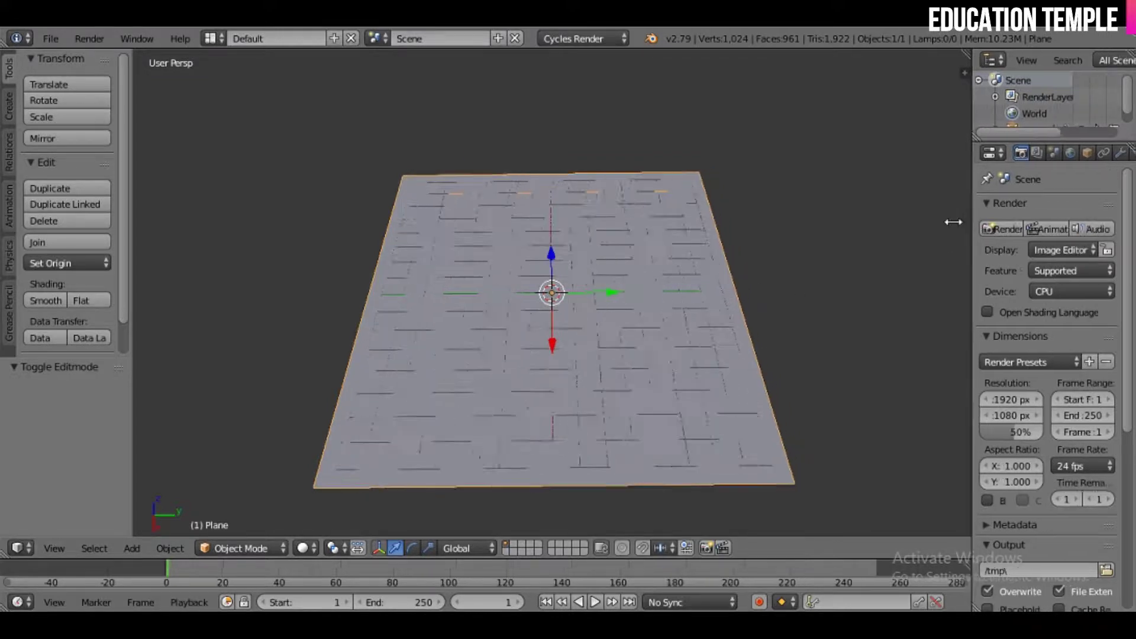
# Add a Displace modifier to the plane with a new texture
pyautogui.click(1039, 151)
pyautogui.click(1011, 208)
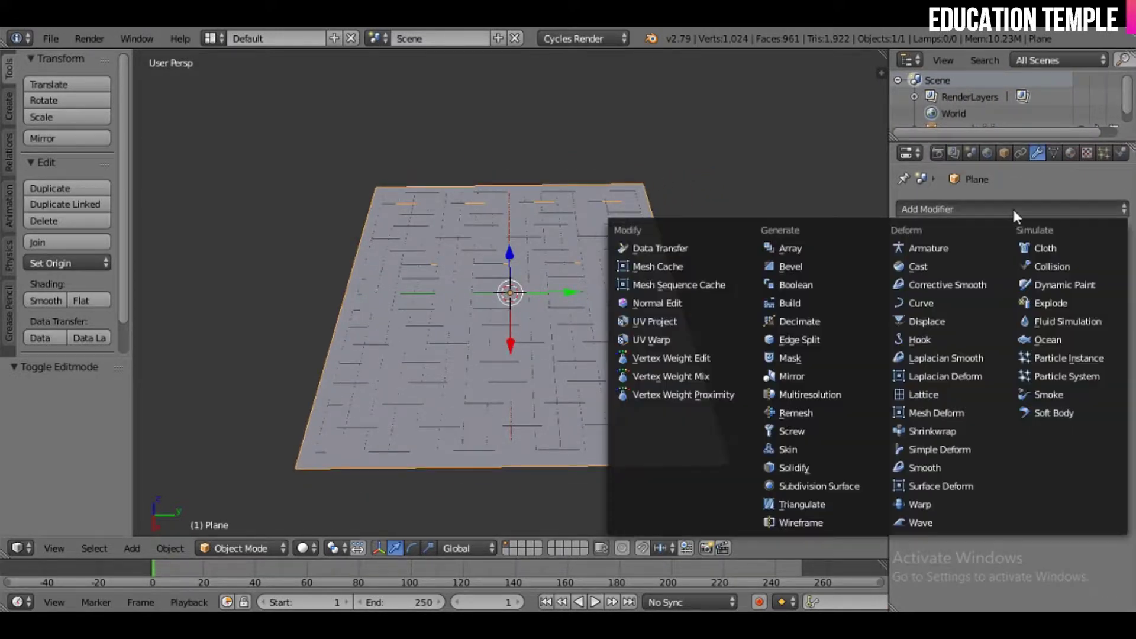
pyautogui.click(942, 321)
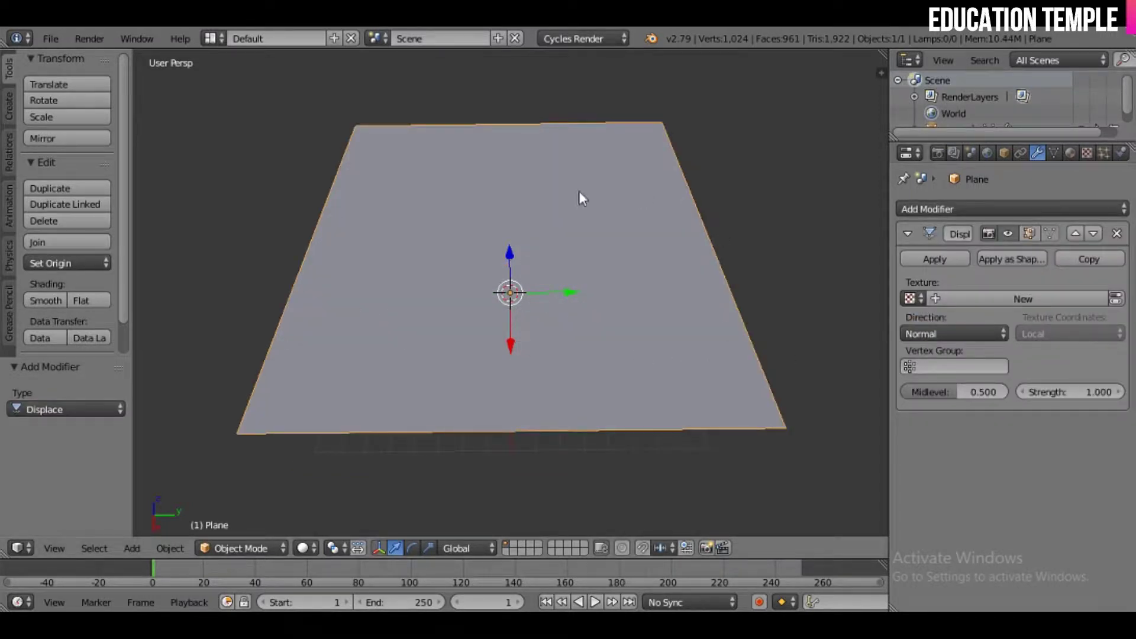
pyautogui.click(1028, 300)
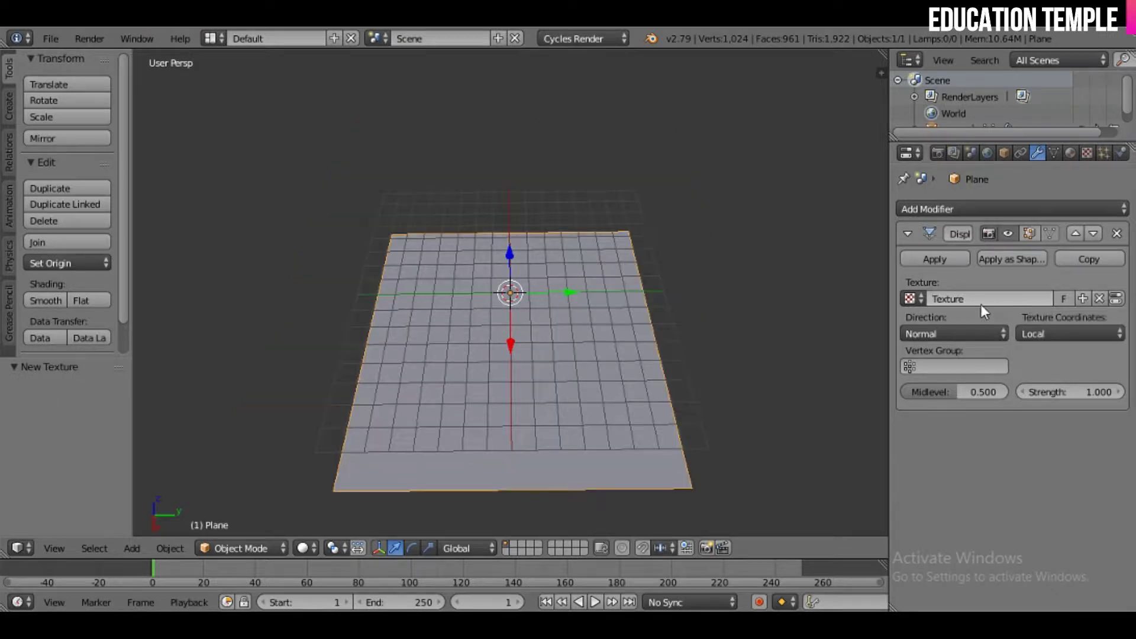
# Set the displacement texture type to Clouds to form jagged peaks
pyautogui.click(1116, 299)
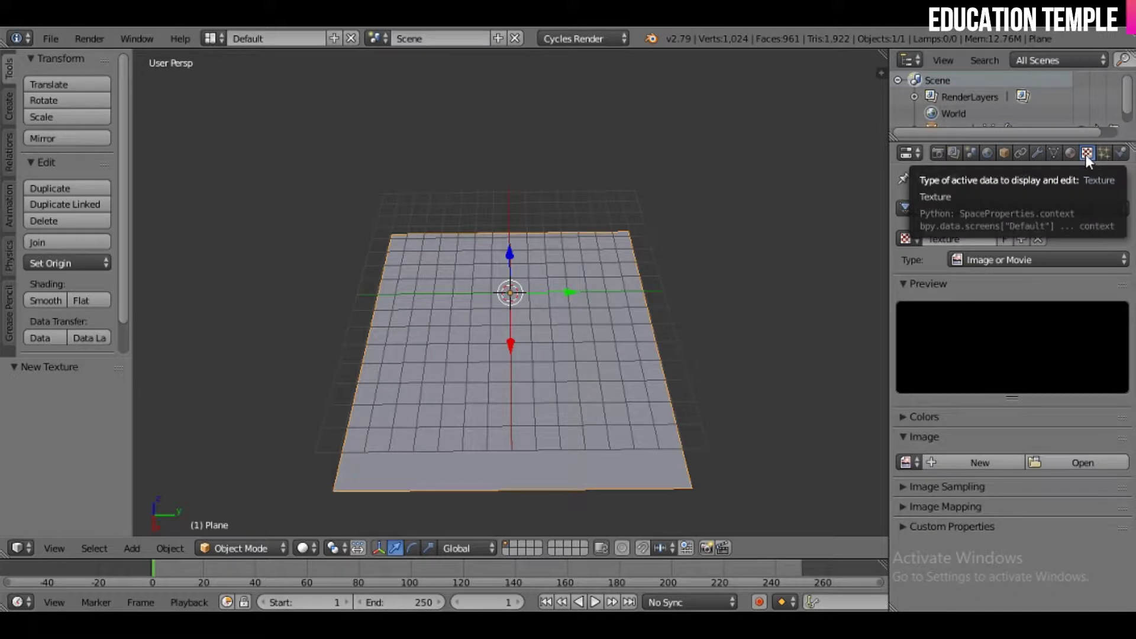
pyautogui.click(1083, 260)
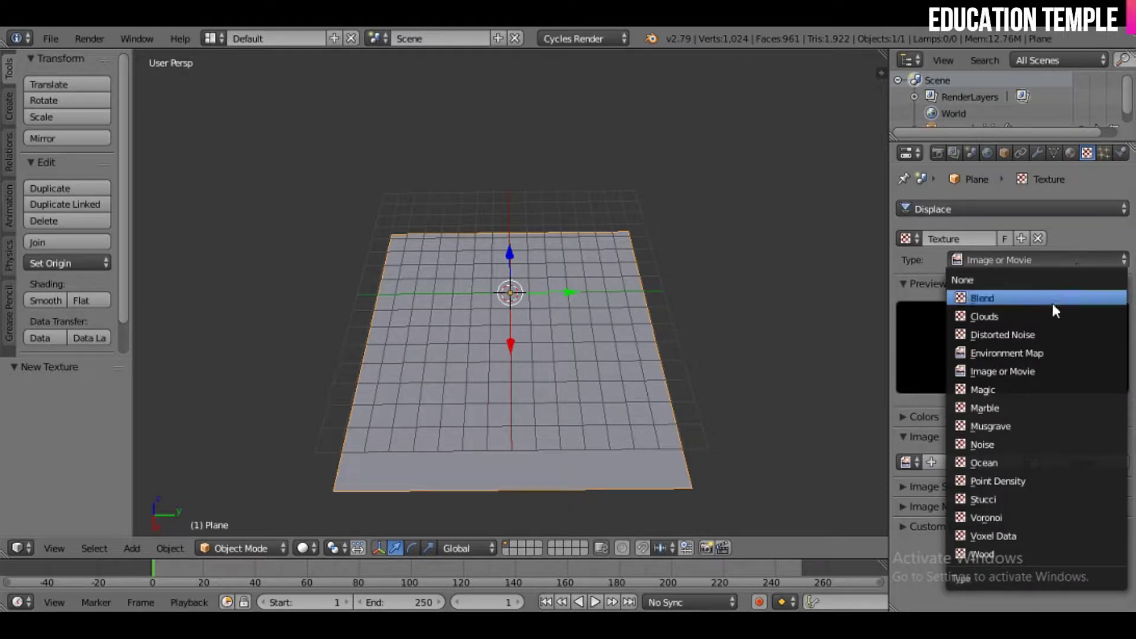
pyautogui.click(1041, 316)
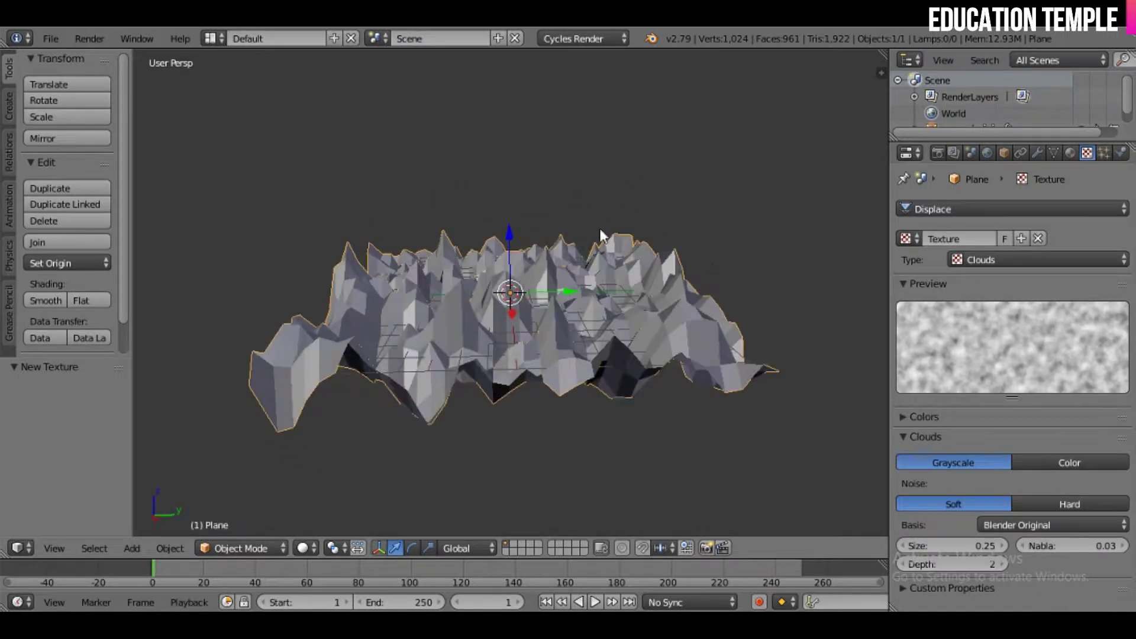
# Insert a keyframe on the Displace Strength value of 1.000 at frame 1
pyautogui.click(1038, 153)
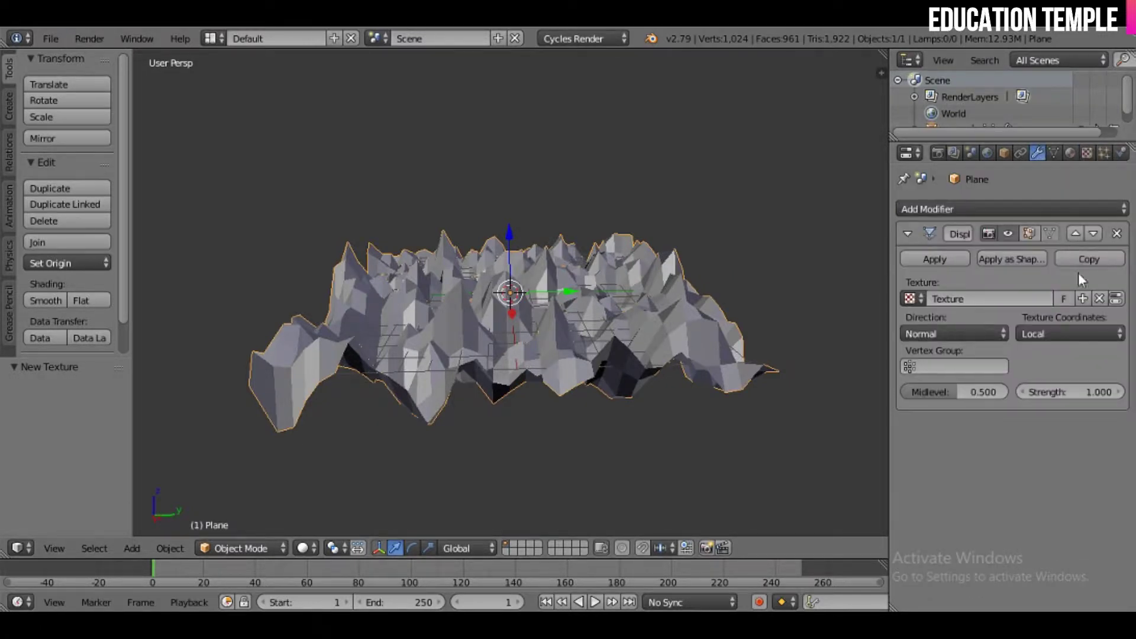
pyautogui.rightClick(1059, 395)
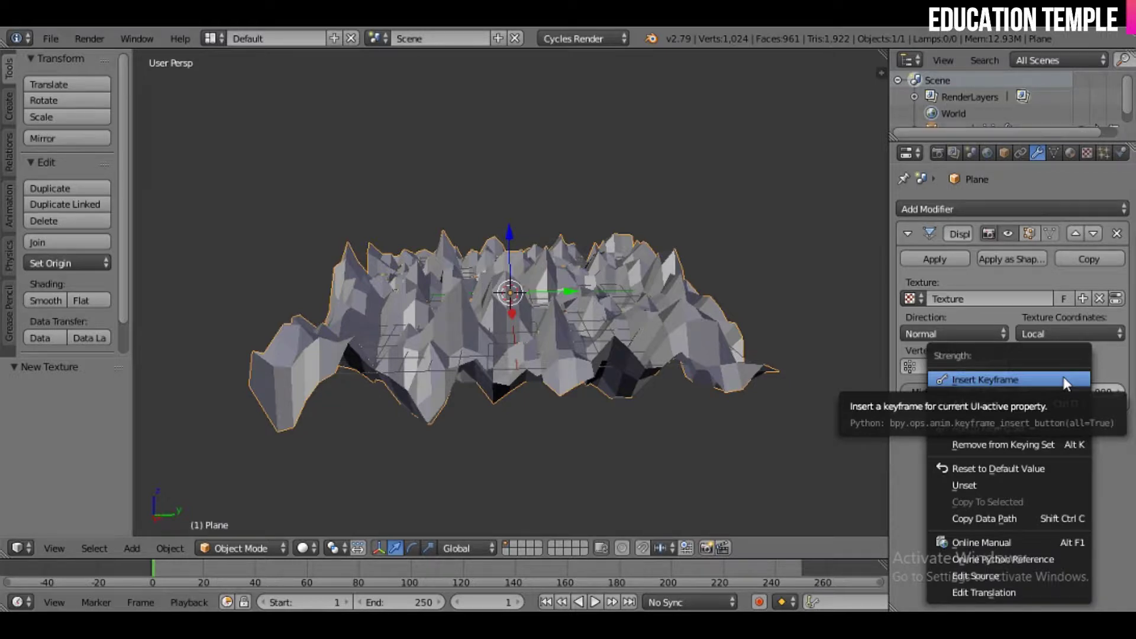
pyautogui.click(1063, 379)
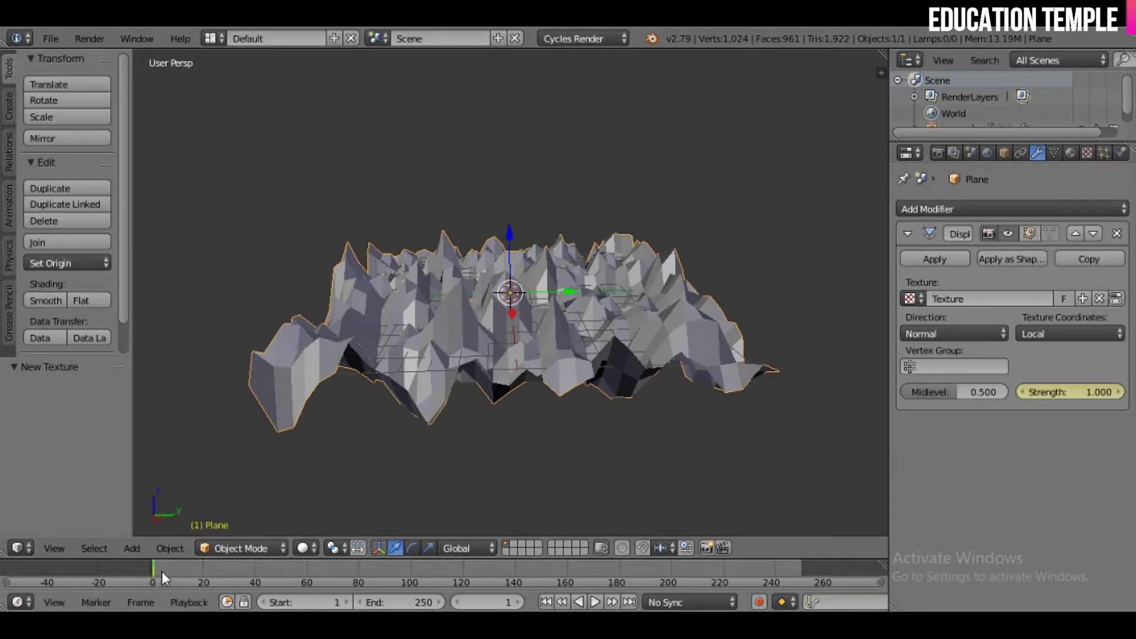
pyautogui.scroll(2, 165, 571)
pyautogui.scroll(-1, 83, 571)
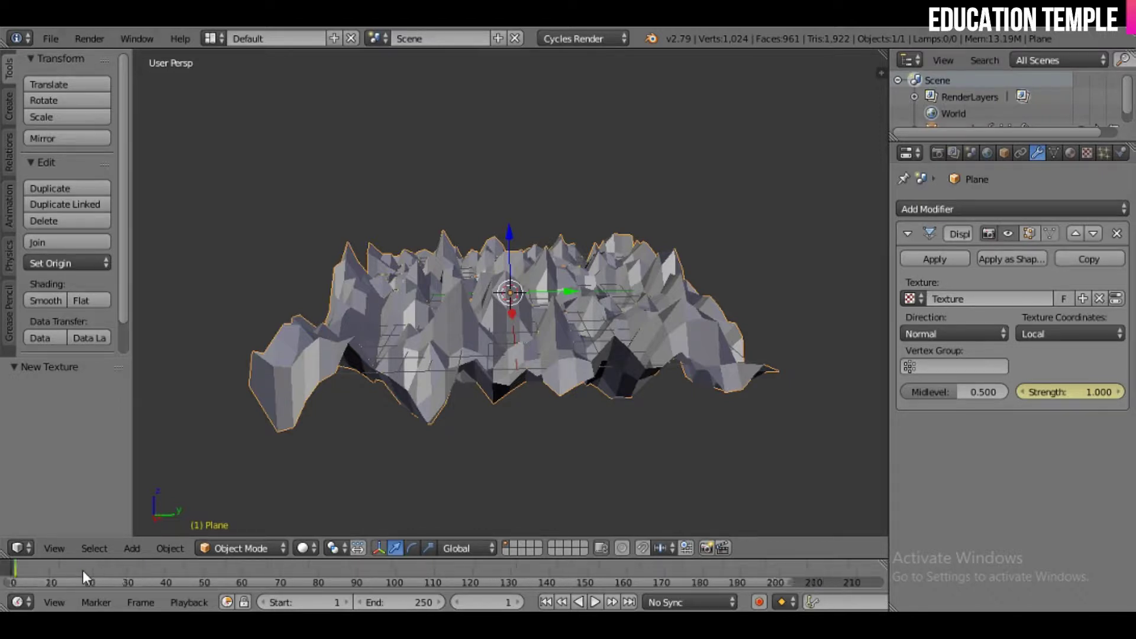
# Turn the timeline into an enlarged Graph Editor showing the Strength (Displace) channel
pyautogui.click(18, 602)
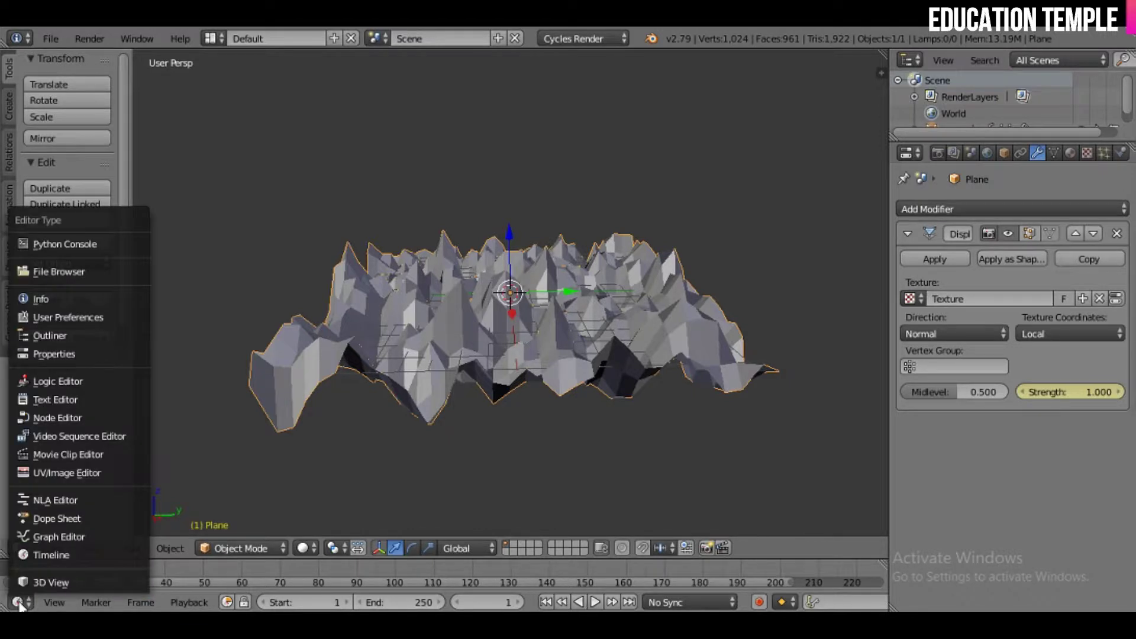
pyautogui.click(41, 535)
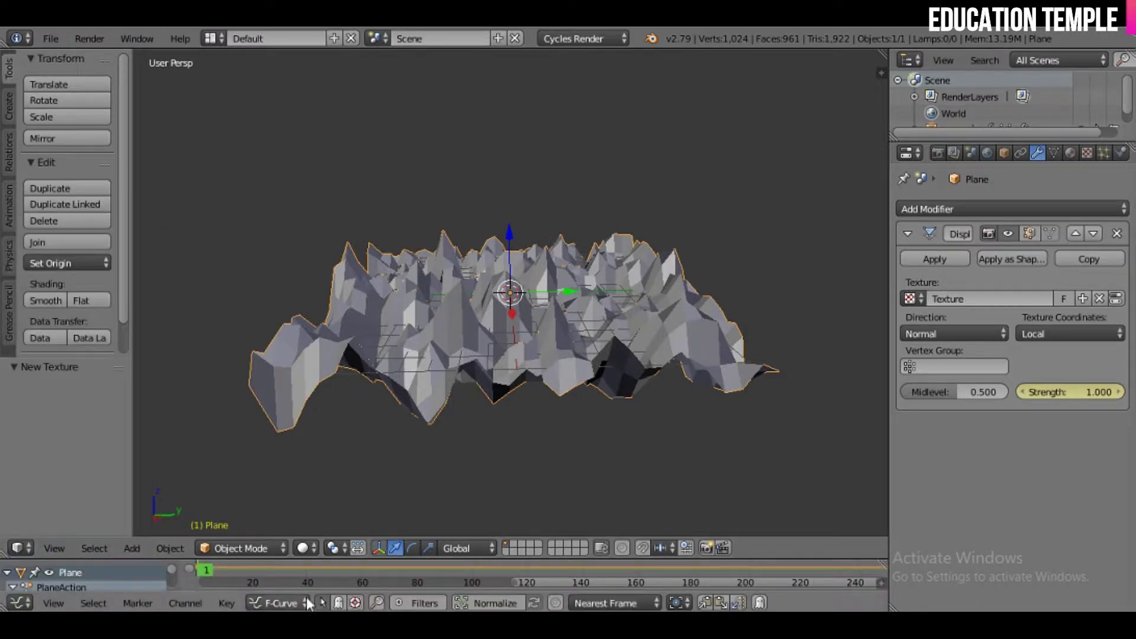
pyautogui.moveTo(504, 561); pyautogui.dragTo(504, 548)
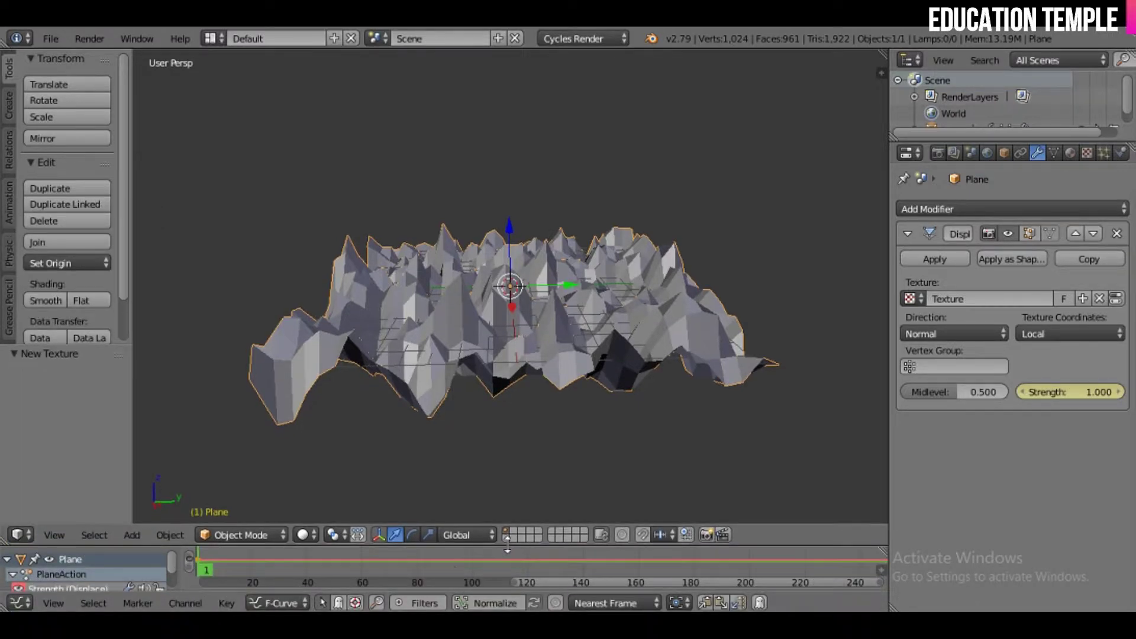
pyautogui.click(230, 604)
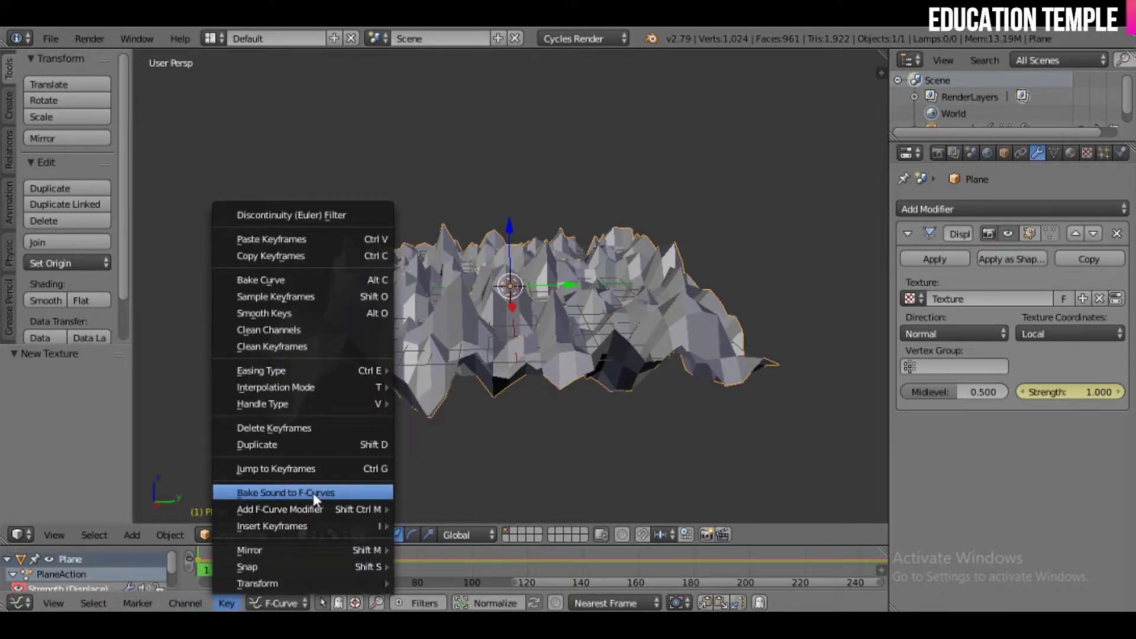
pyautogui.moveTo(286, 493)
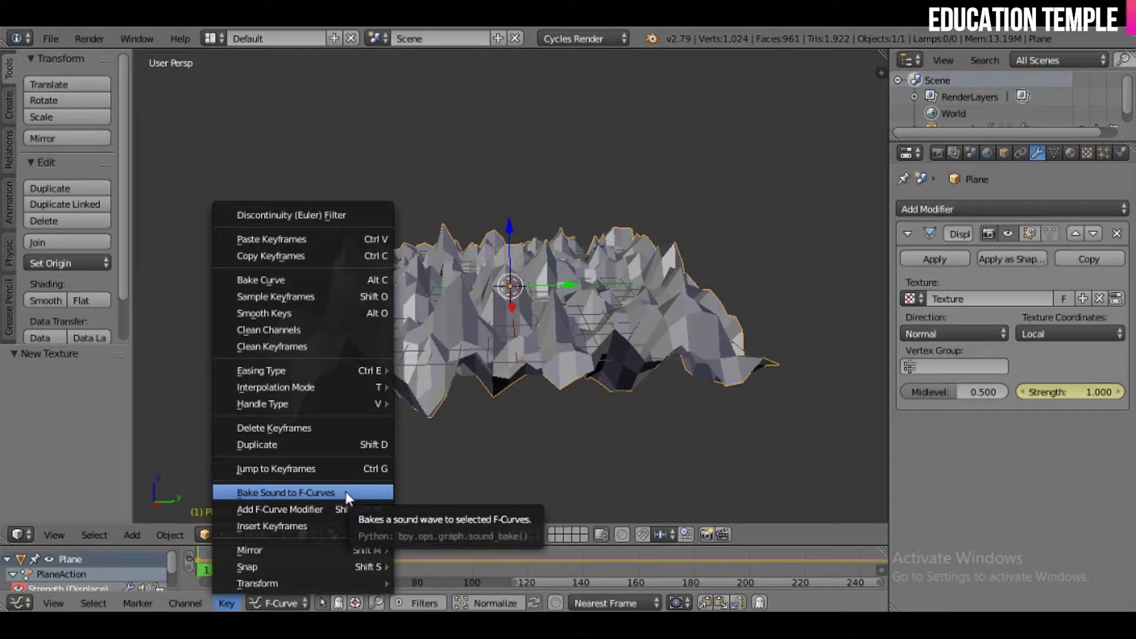
# Bake audio.mp3 from the Desktop into the Strength F-curve and resize the graph area
pyautogui.click(346, 491)
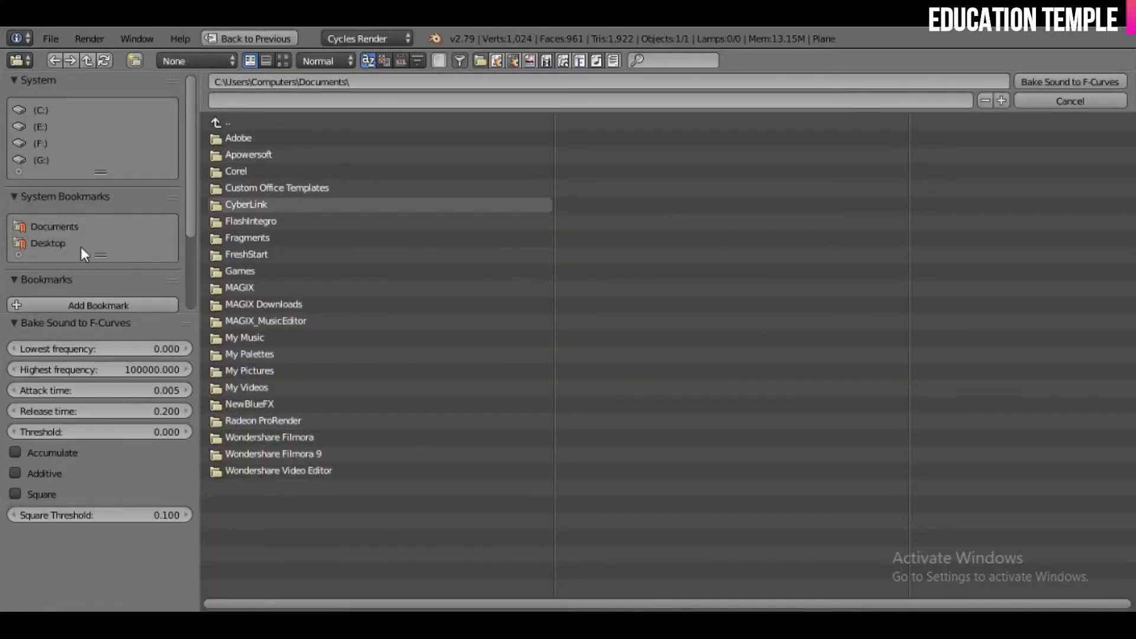
pyautogui.click(50, 243)
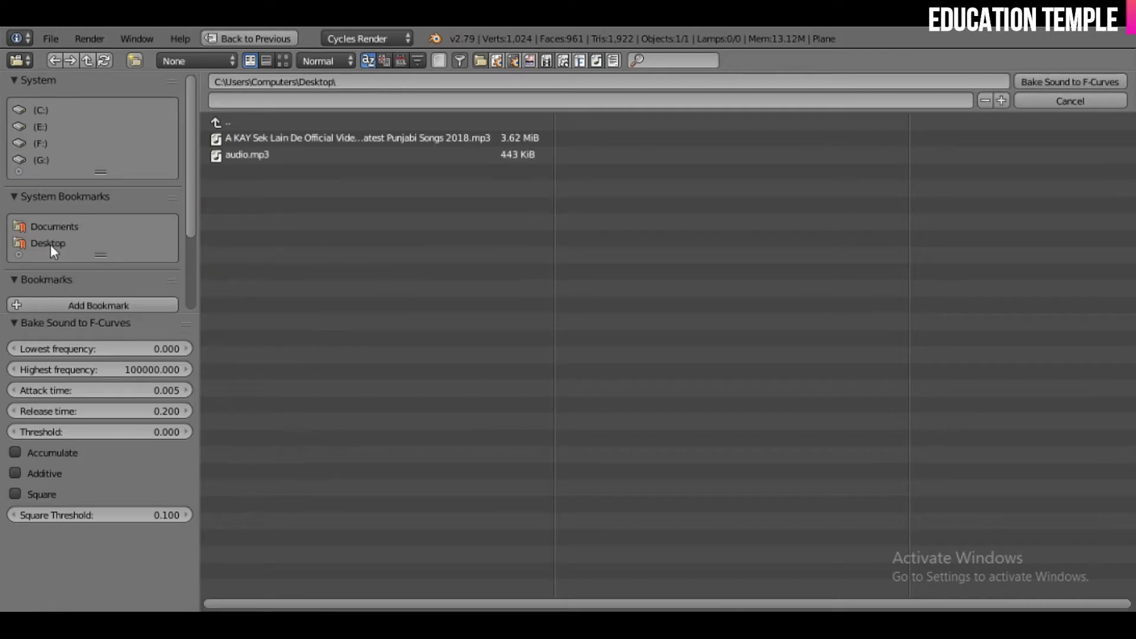
pyautogui.click(322, 153)
pyautogui.click(1064, 84)
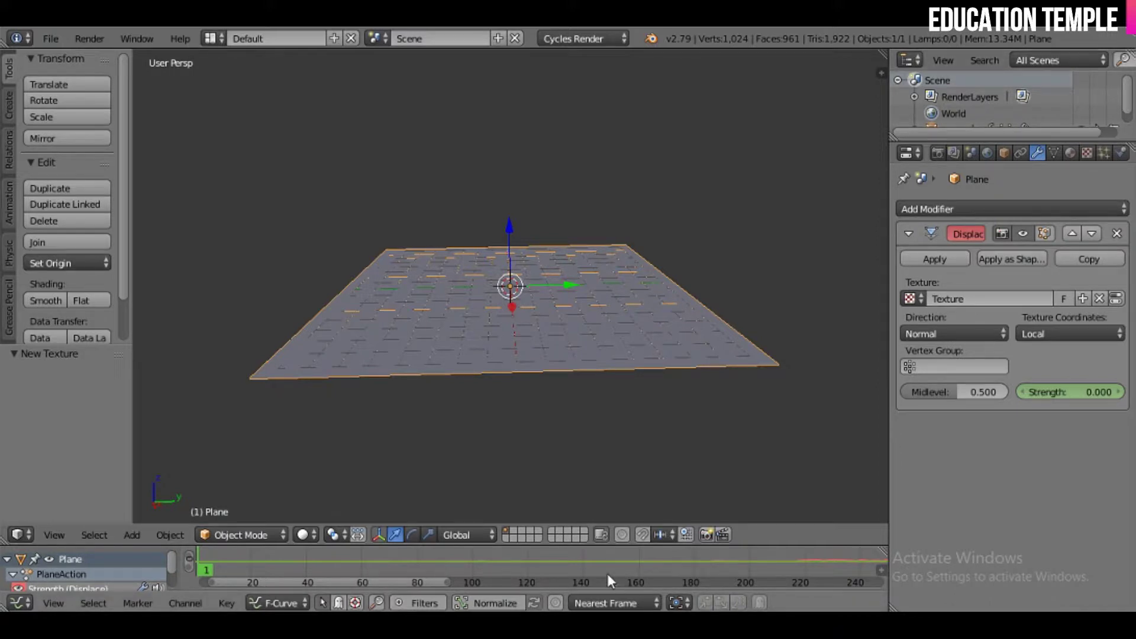
pyautogui.keyDown('ctrl'); pyautogui.moveTo(673, 565); pyautogui.dragTo(671, 563, button='middle'); pyautogui.keyUp('ctrl')
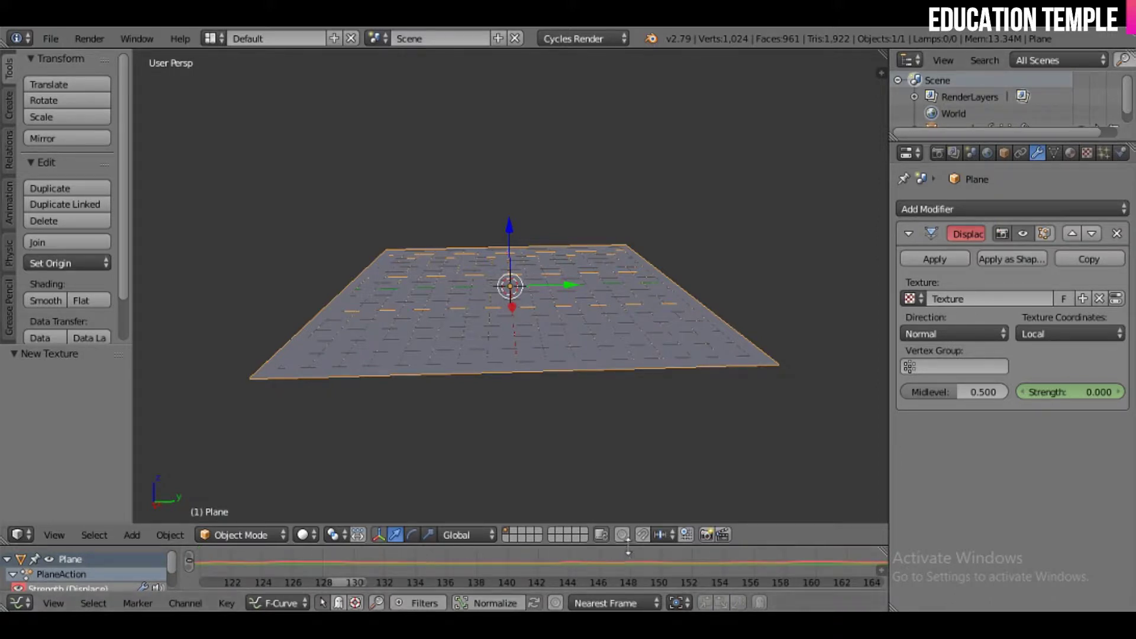
pyautogui.moveTo(618, 546); pyautogui.dragTo(628, 387)
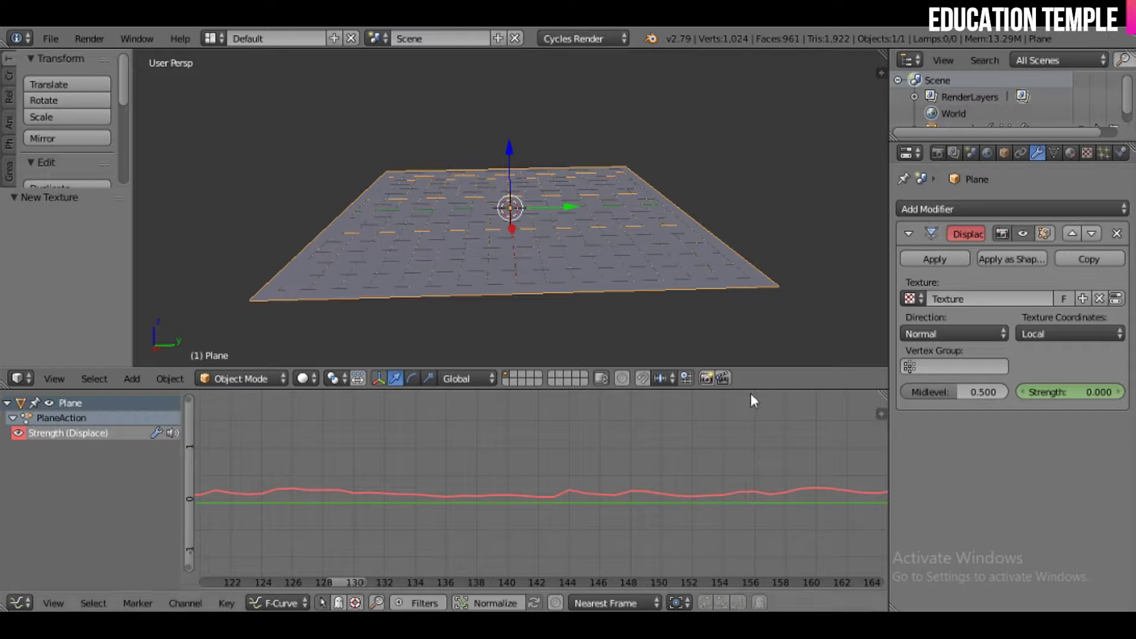
pyautogui.moveTo(753, 389); pyautogui.dragTo(756, 542)
# Switch the lower area back to a Timeline
pyautogui.click(20, 603)
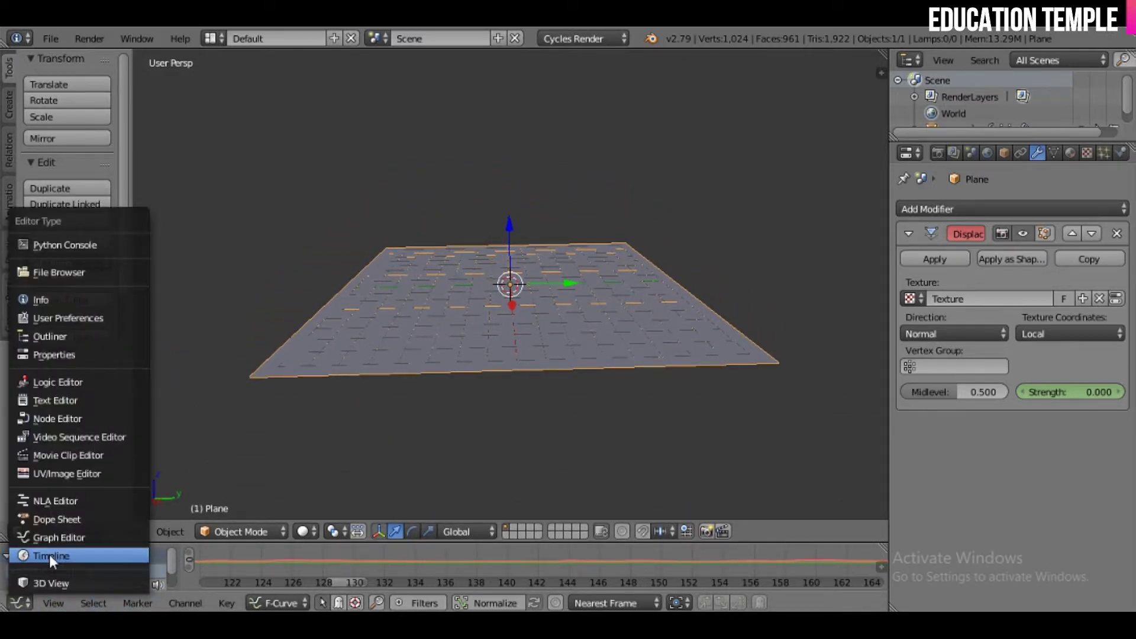
pyautogui.click(51, 582)
pyautogui.click(18, 603)
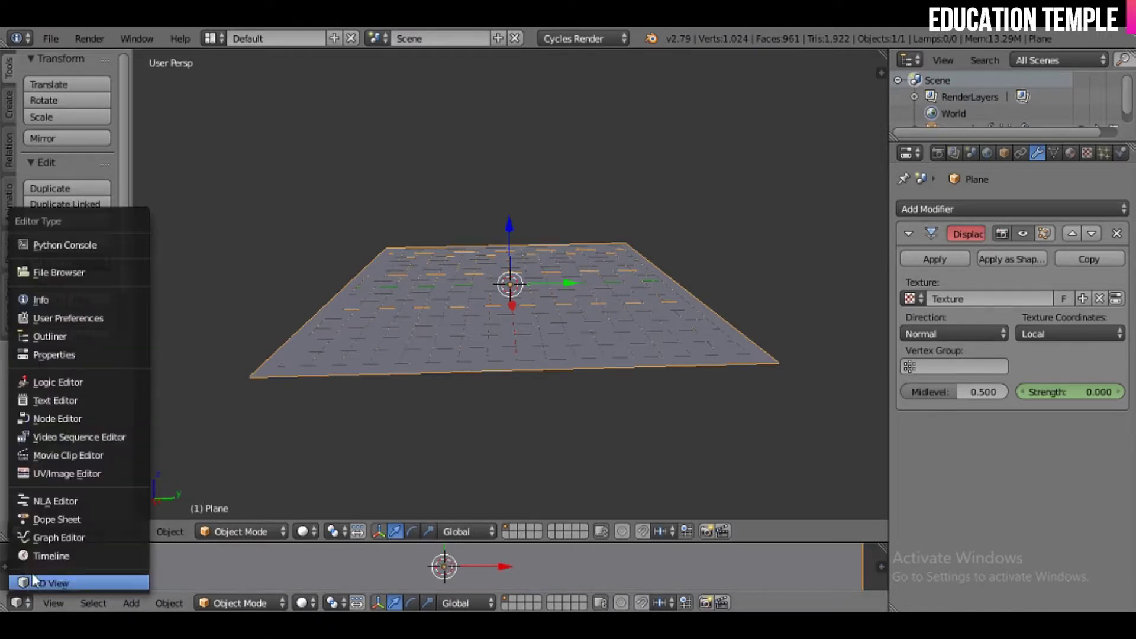
pyautogui.click(39, 555)
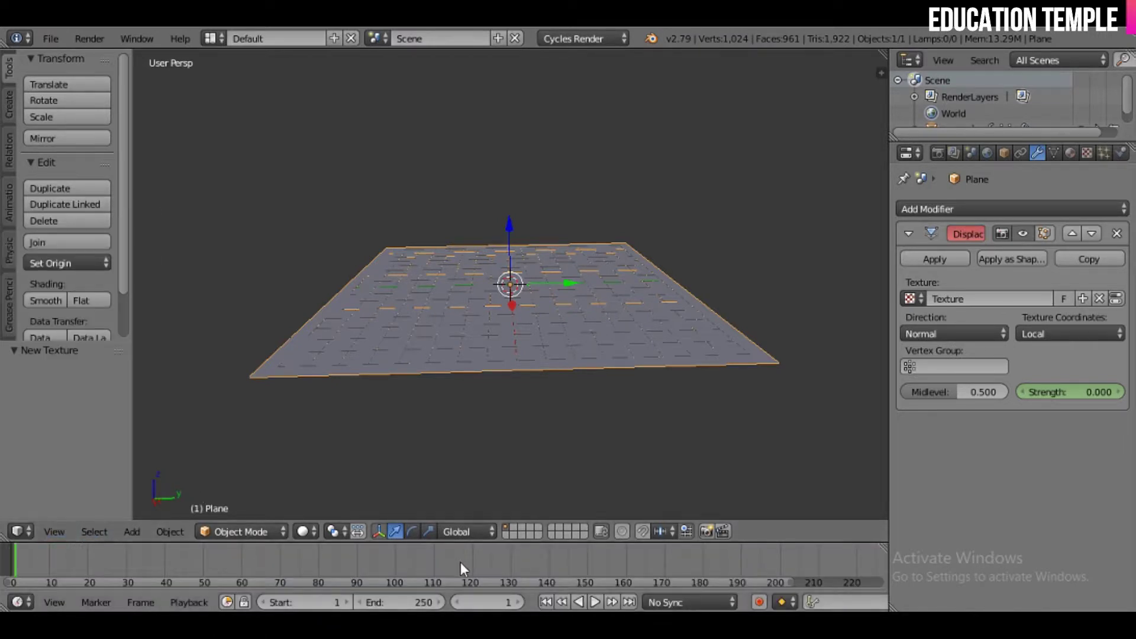
# Play and orbit the sound-driven terrain animation, then stop and return to frame 1
pyautogui.click(595, 602)
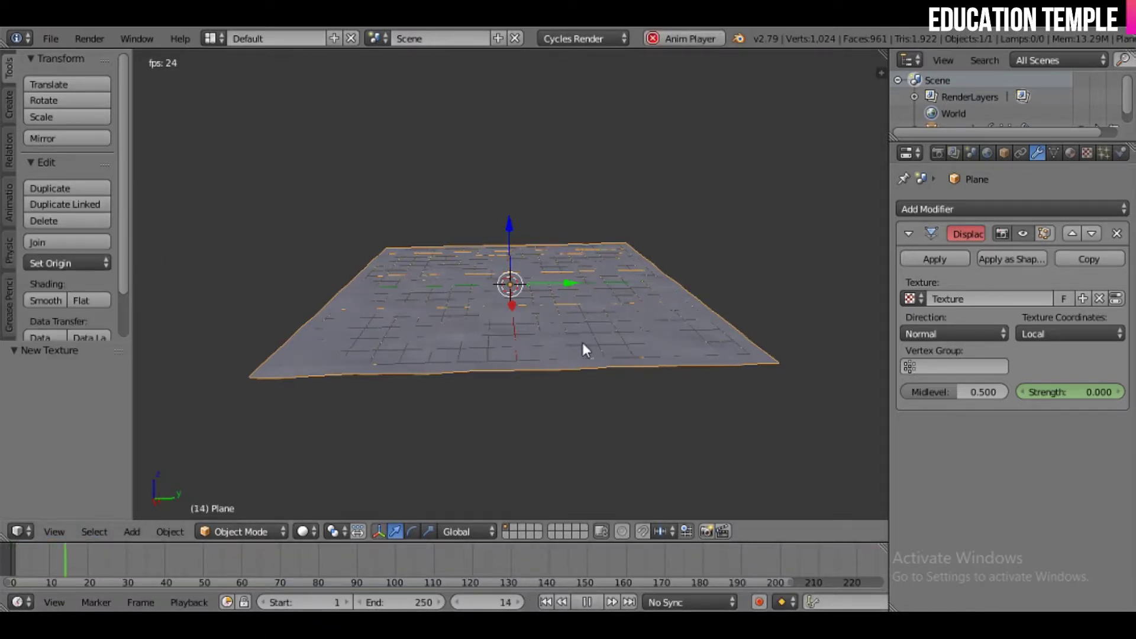
pyautogui.moveTo(431, 404); pyautogui.dragTo(457, 406, button='middle')
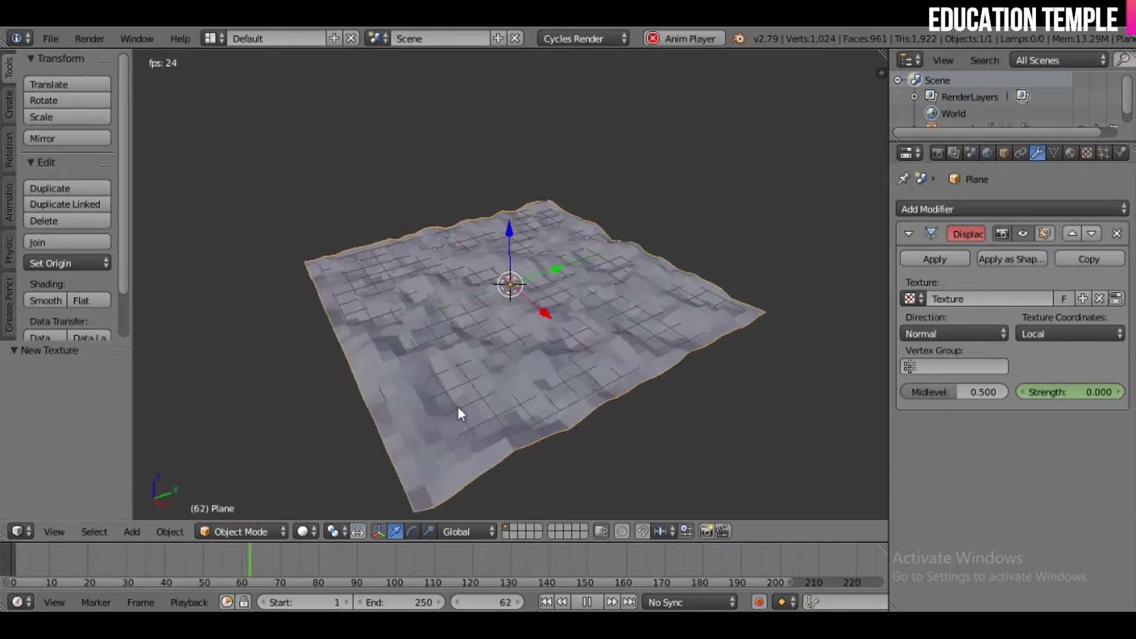
pyautogui.moveTo(332, 335)
pyautogui.mouseDown(button='middle')
pyautogui.moveTo(475, 357)
pyautogui.moveTo(506, 343)
pyautogui.mouseUp(button='middle')
pyautogui.moveTo(577, 372)
pyautogui.mouseDown(button='middle')
pyautogui.moveTo(506, 360)
pyautogui.moveTo(543, 386)
pyautogui.moveTo(410, 378)
pyautogui.moveTo(490, 378)
pyautogui.mouseUp(button='middle')
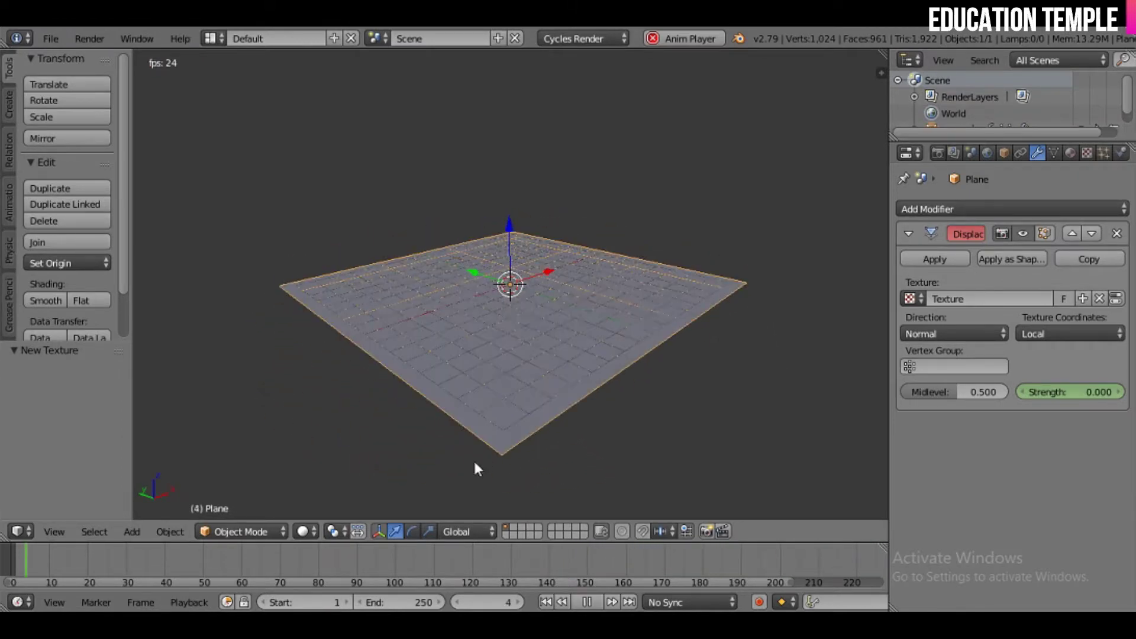
pyautogui.click(587, 601)
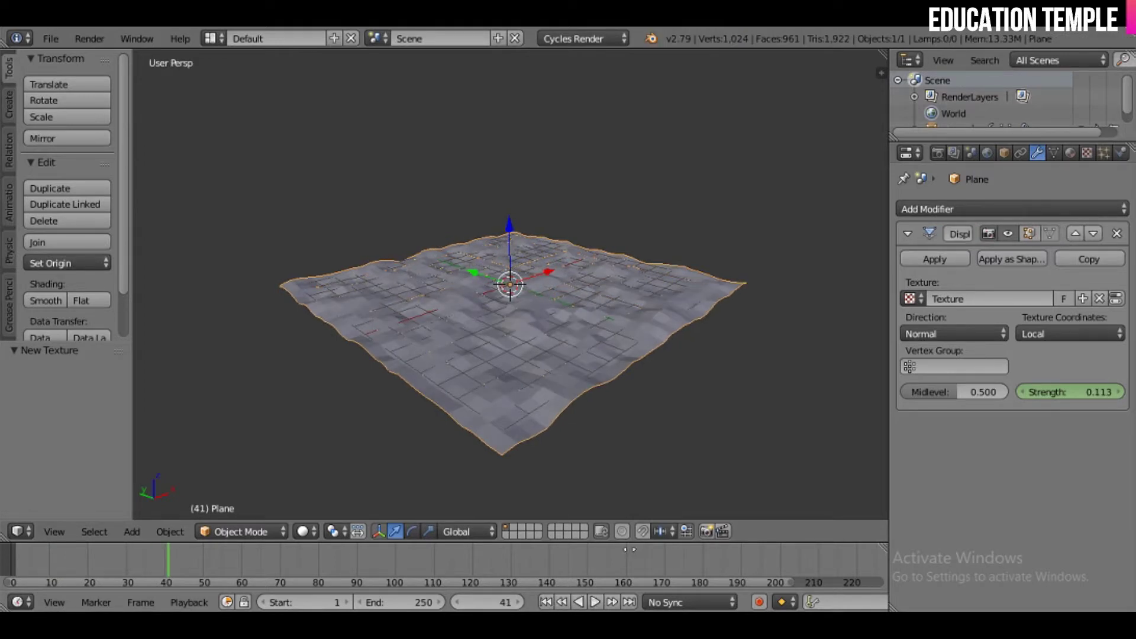
pyautogui.moveTo(636, 553); pyautogui.dragTo(521, 553, button='middle')
pyautogui.scroll(-2, 526, 554)
pyautogui.scroll(-2, 527, 554)
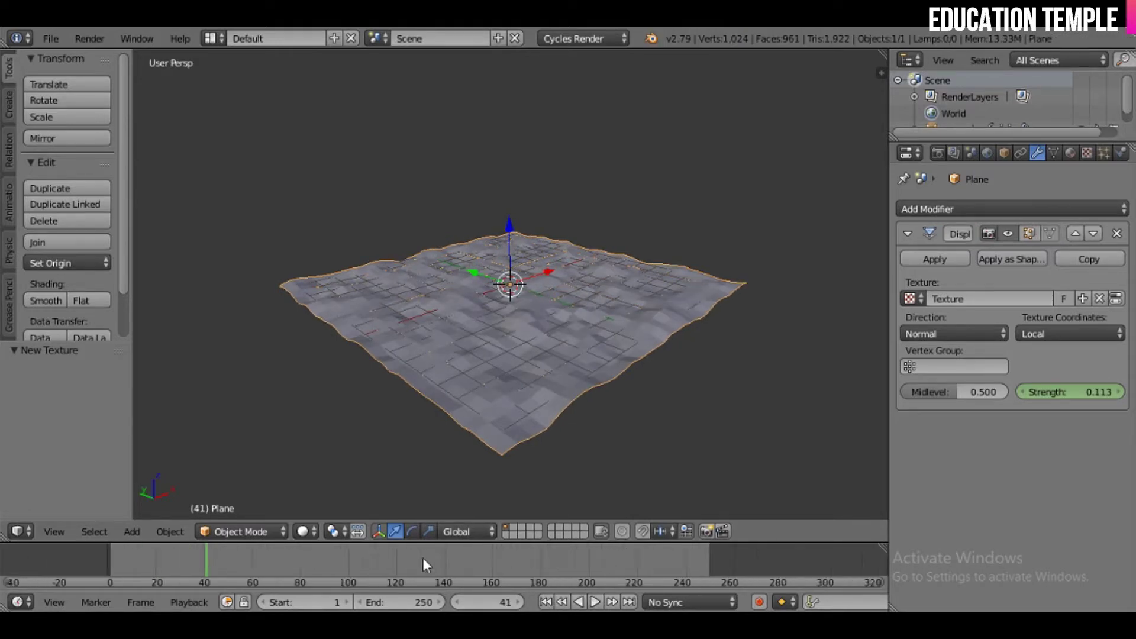
pyautogui.click(544, 602)
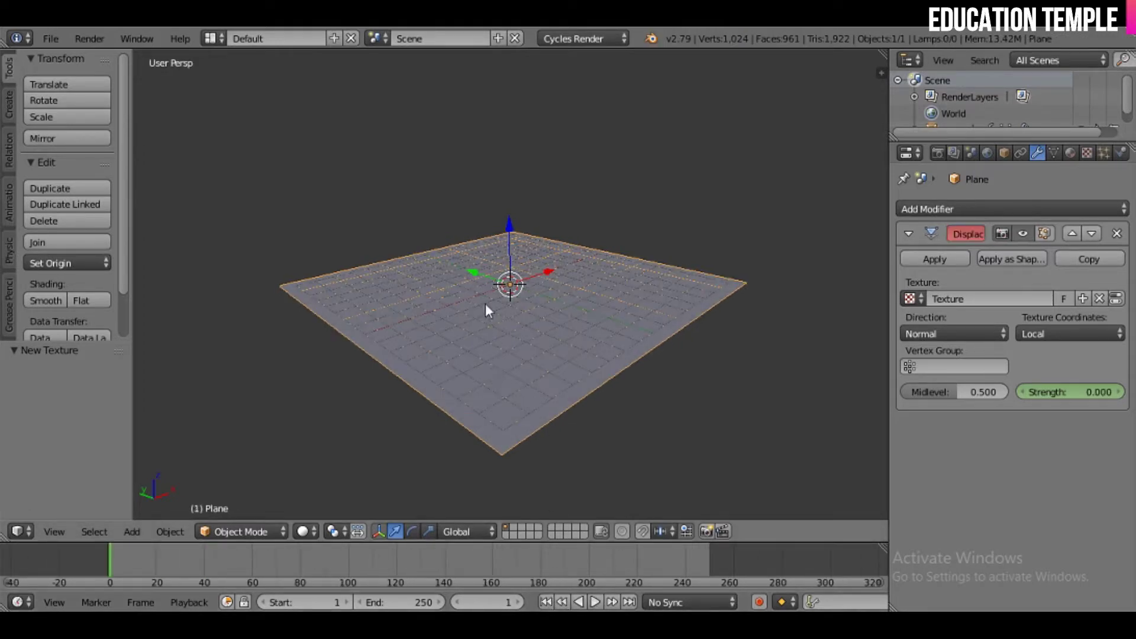
# Switch the main area to the Video Sequence Editor
pyautogui.click(21, 533)
pyautogui.click(47, 365)
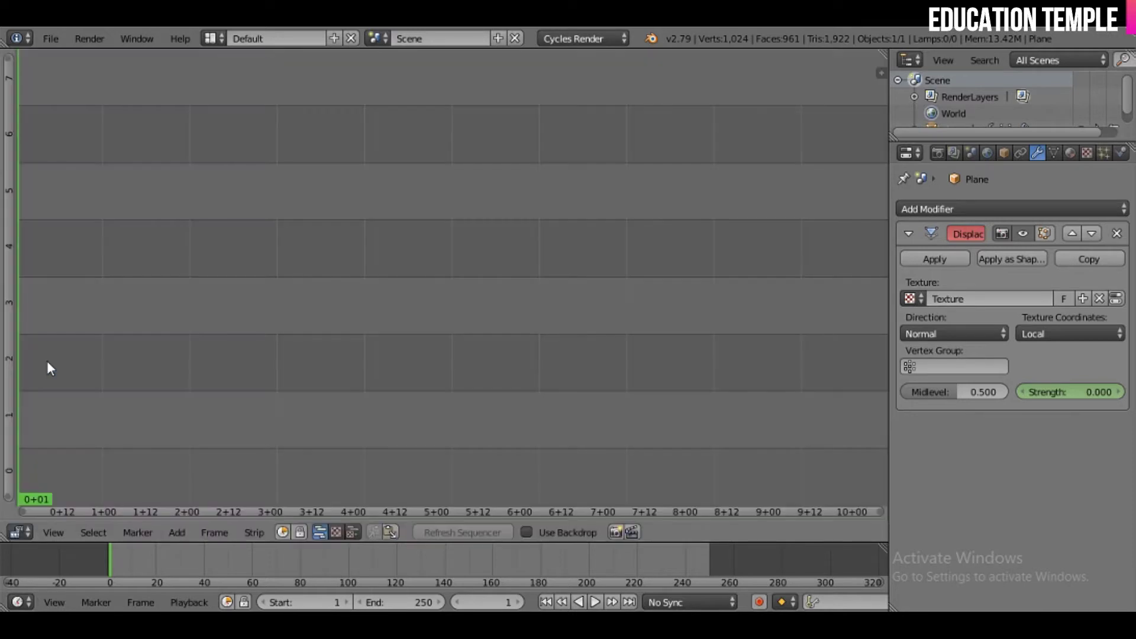
pyautogui.scroll(-2, 488, 327)
pyautogui.scroll(-1, 487, 328)
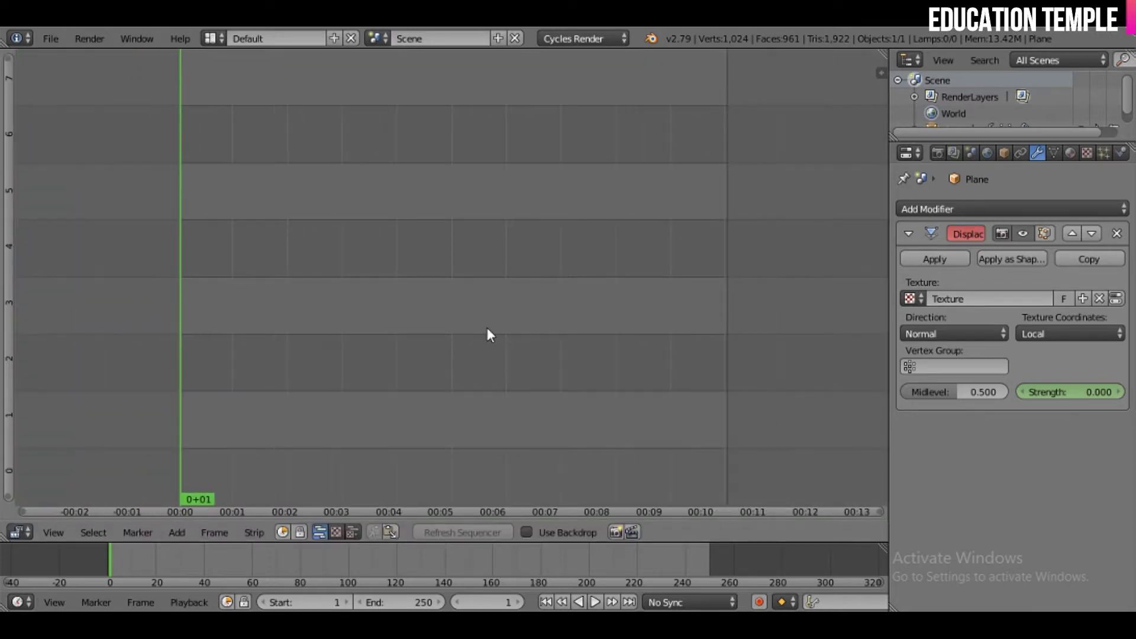
pyautogui.scroll(-1, 401, 437)
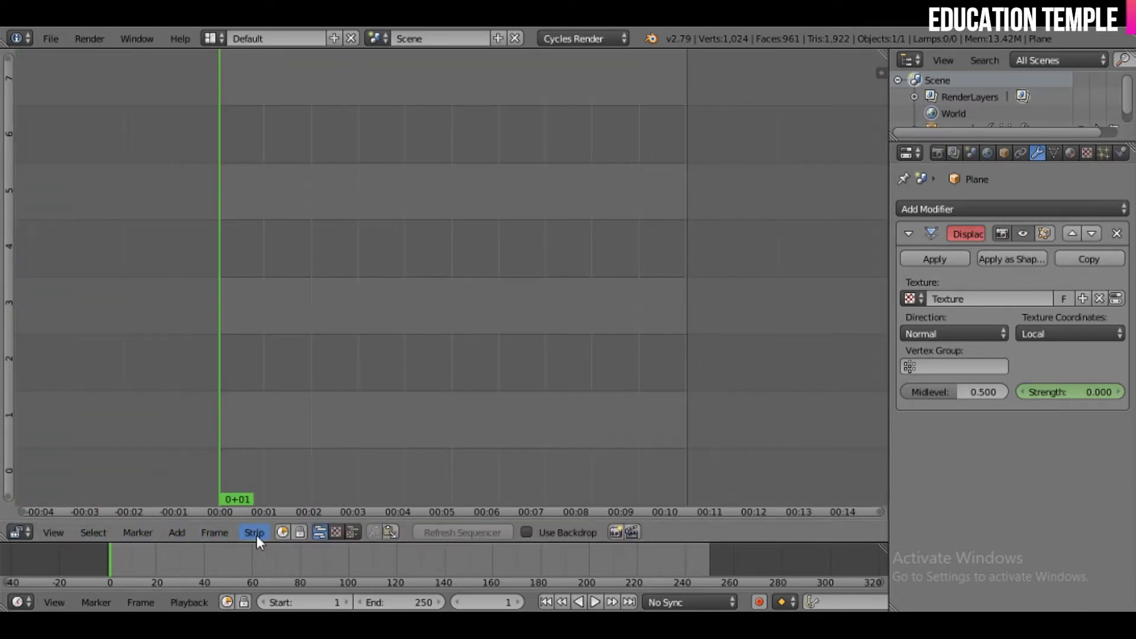
# Add audio.mp3 as a 680-frame sound strip and raise the scene end frame to 683
pyautogui.click(176, 534)
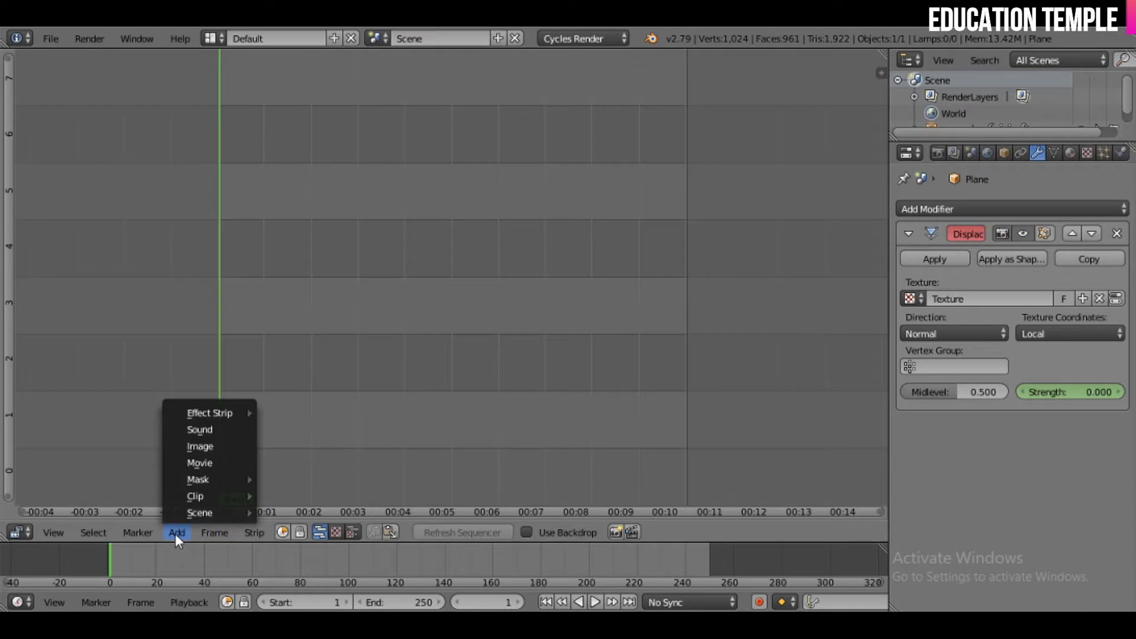
pyautogui.click(208, 430)
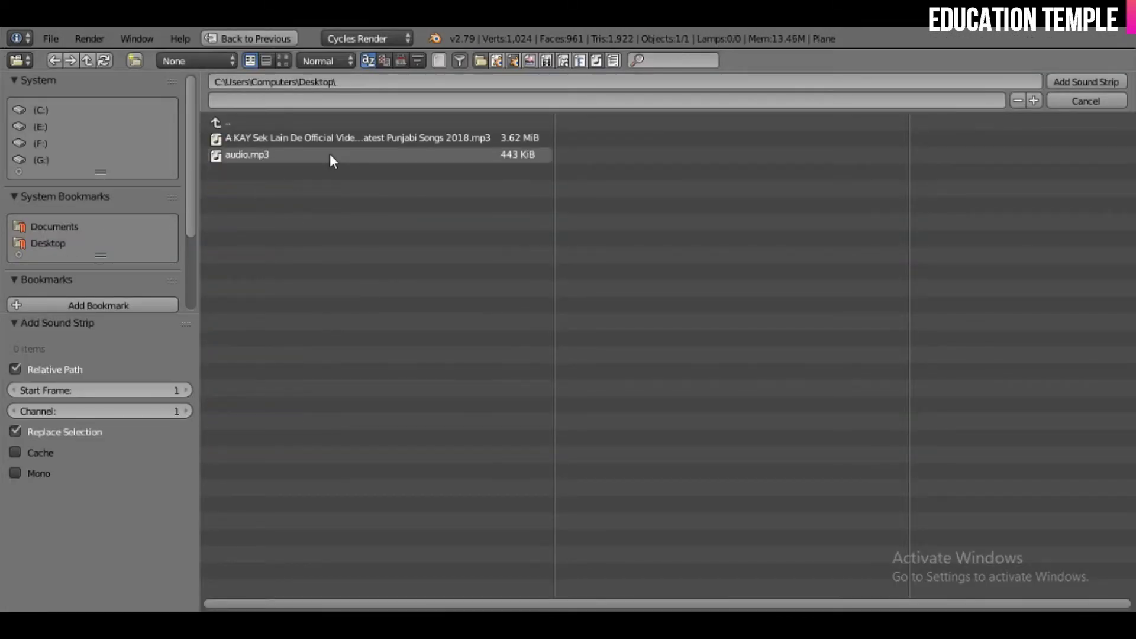
pyautogui.click(328, 154)
pyautogui.click(1071, 82)
pyautogui.scroll(-2, 547, 363)
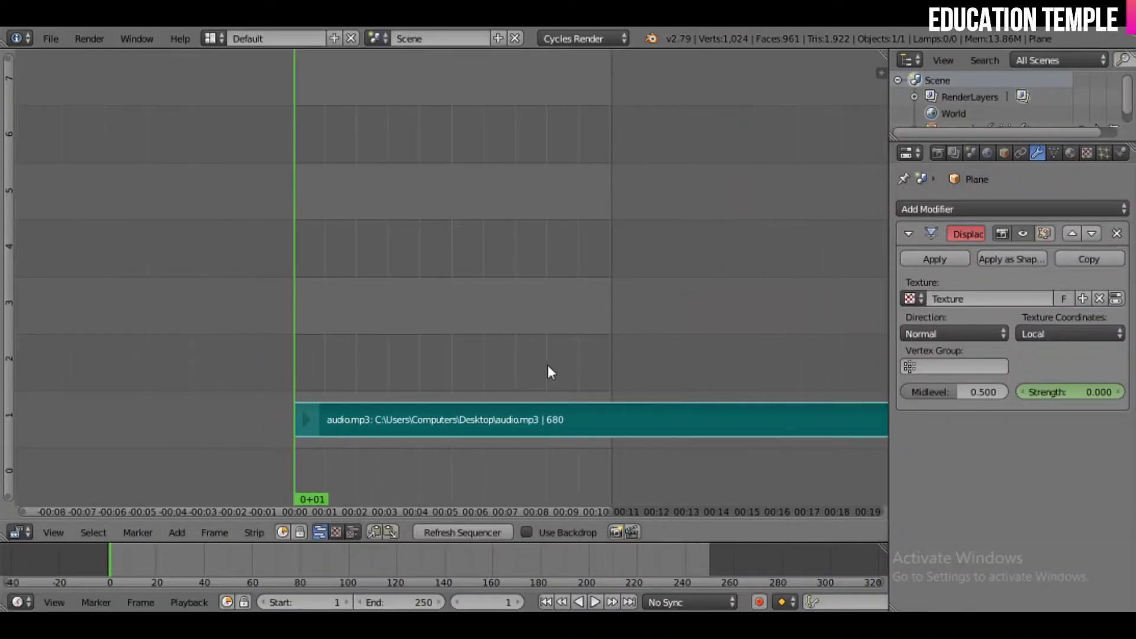
pyautogui.scroll(-2, 547, 364)
pyautogui.scroll(-2, 555, 363)
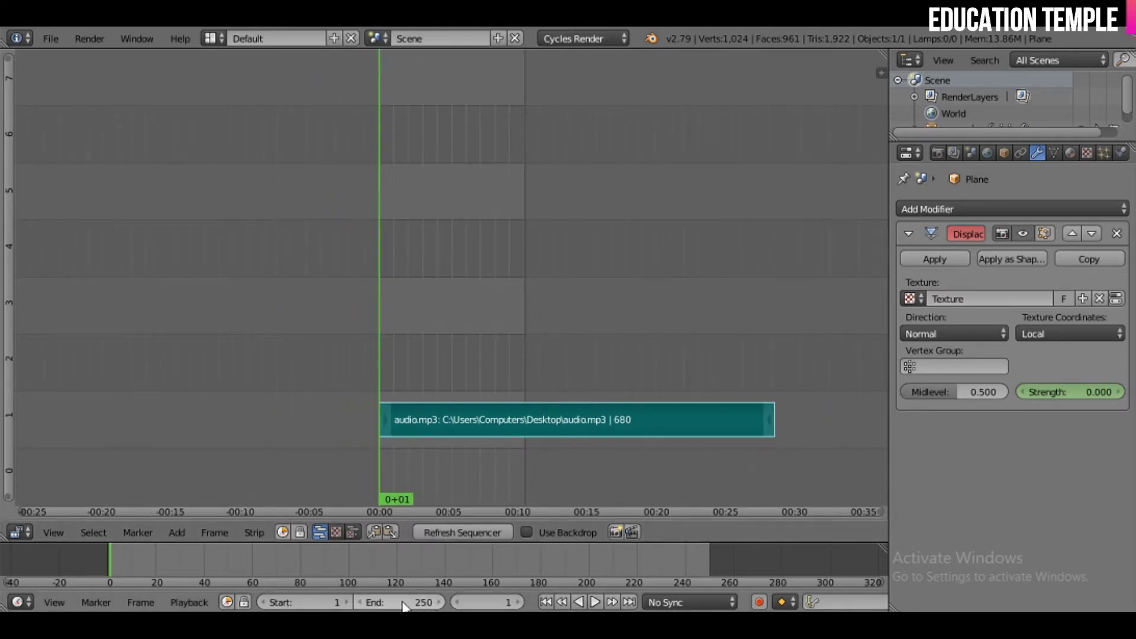
pyautogui.moveTo(402, 602); pyautogui.dragTo(659, 602)
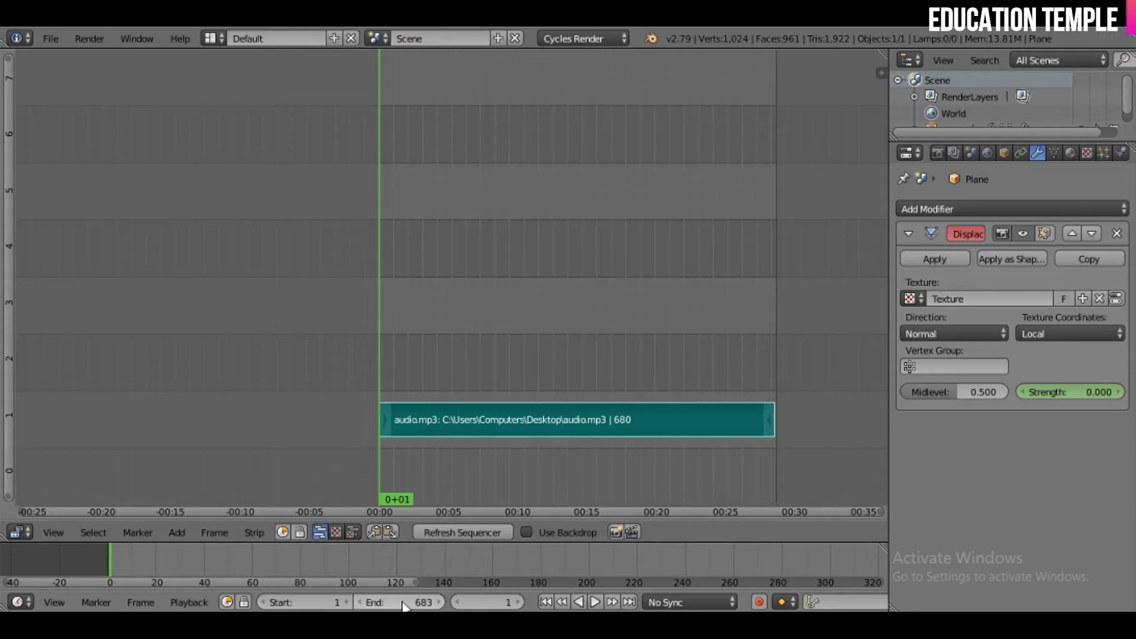
pyautogui.click(19, 532)
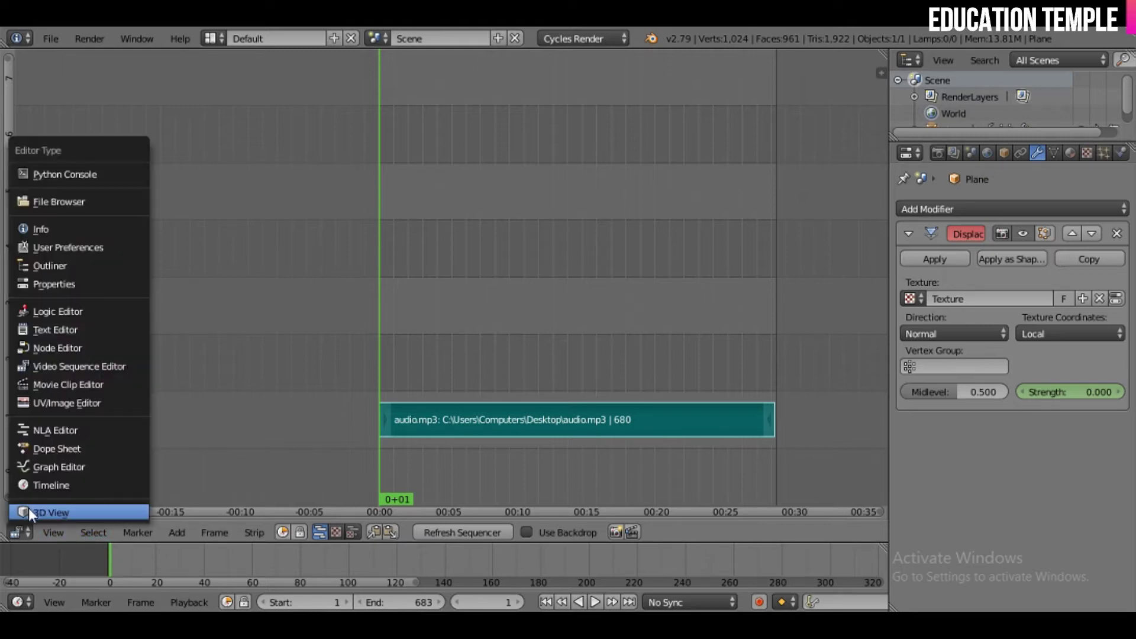
# Restore the 3D View and play from frame 117, pausing at frame 146
pyautogui.click(28, 511)
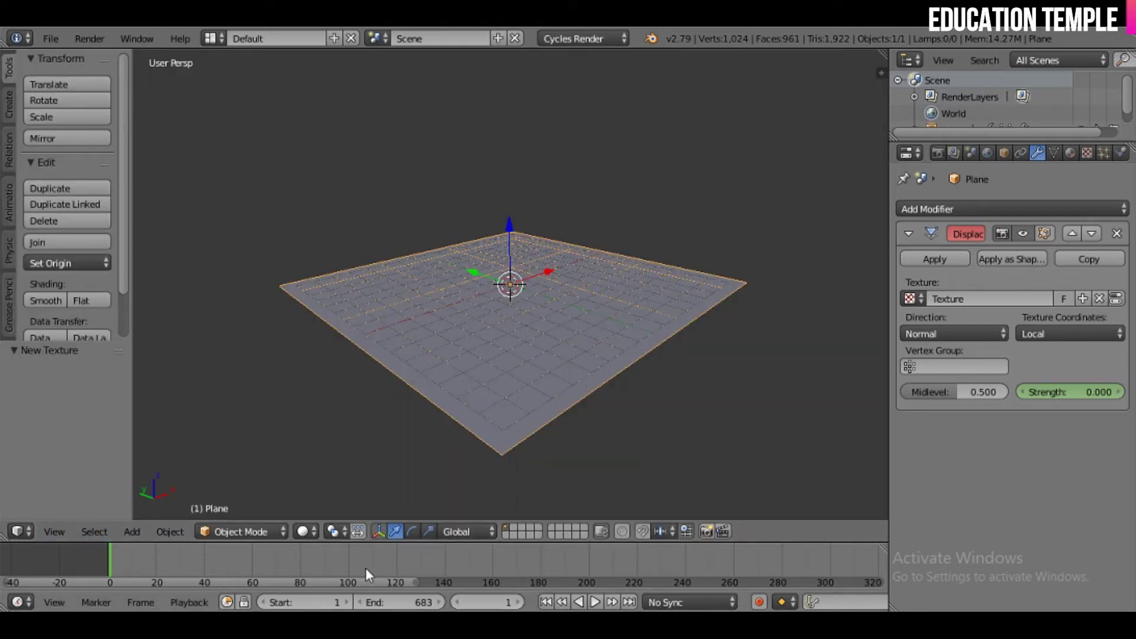
pyautogui.click(389, 563)
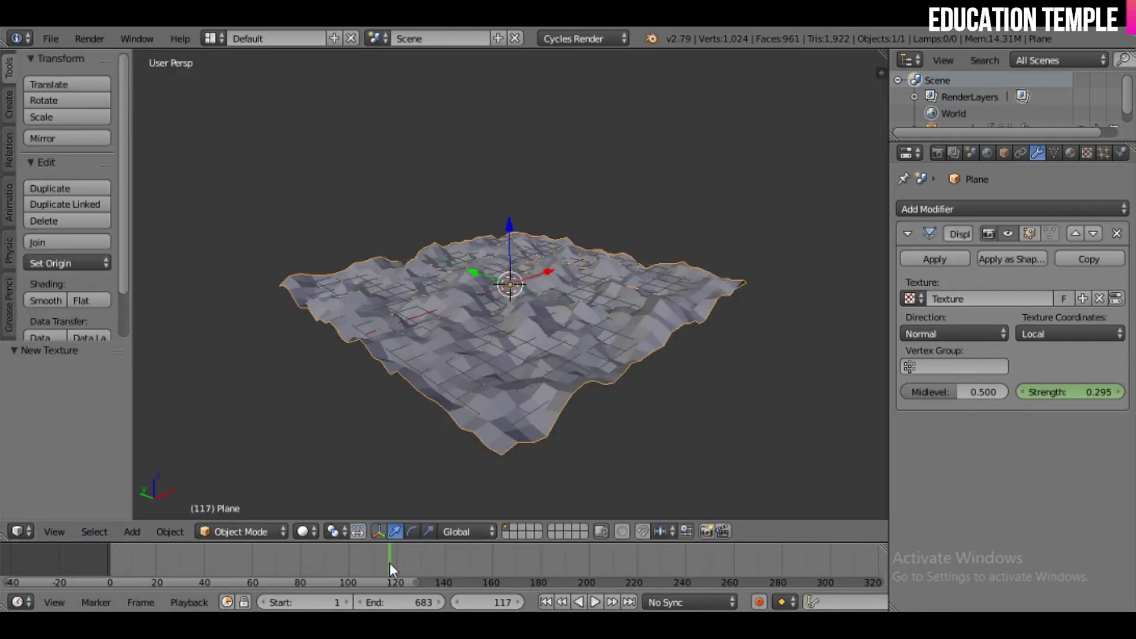
pyautogui.click(595, 602)
pyautogui.click(595, 603)
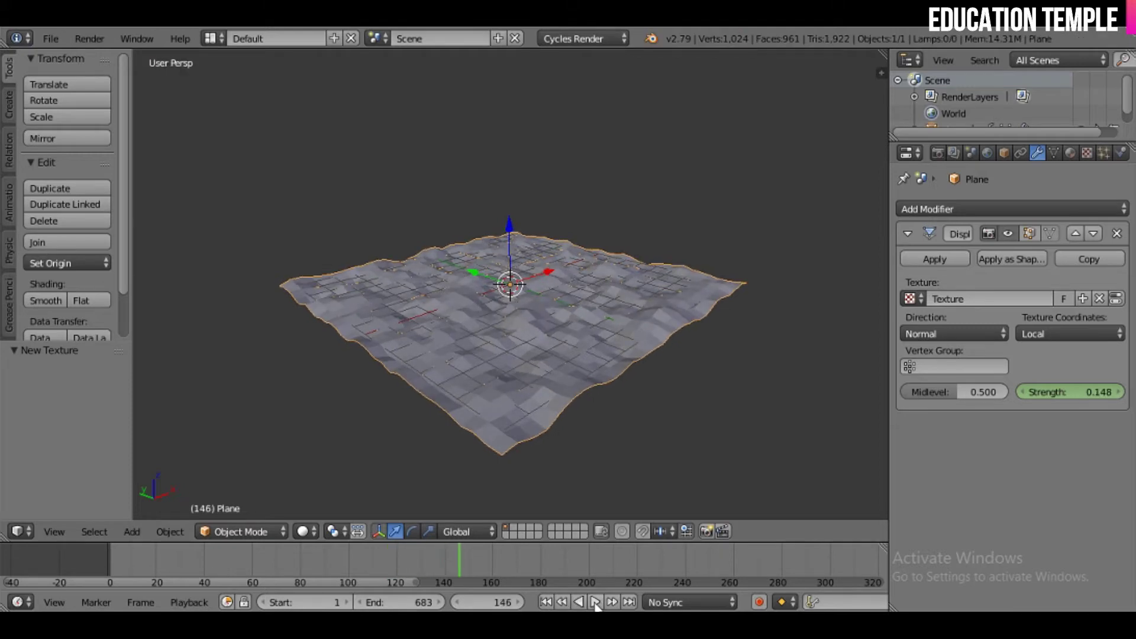
# Orbit the paused terrain, with Strength at 0.148, to inspect its relief
pyautogui.moveTo(448, 305)
pyautogui.mouseDown(button='middle')
pyautogui.moveTo(605, 304)
pyautogui.moveTo(480, 368)
pyautogui.mouseUp(button='middle')
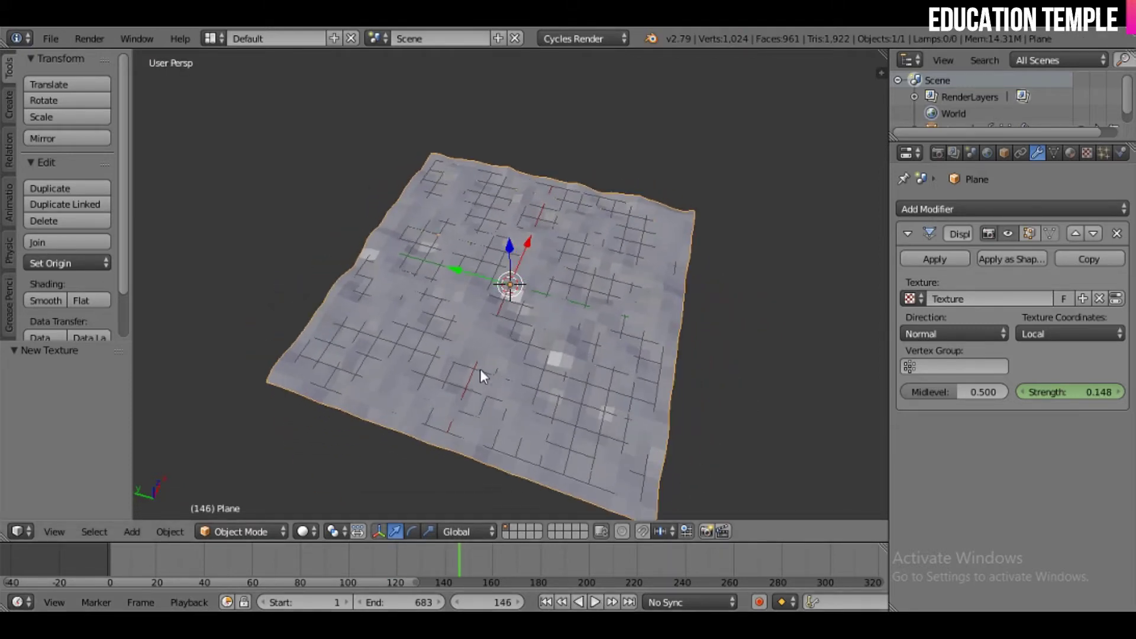
pyautogui.moveTo(402, 307)
pyautogui.mouseDown(button='middle')
pyautogui.moveTo(634, 206)
pyautogui.moveTo(598, 172)
pyautogui.moveTo(538, 264)
pyautogui.moveTo(604, 343)
pyautogui.moveTo(510, 307)
pyautogui.moveTo(581, 328)
pyautogui.moveTo(526, 387)
pyautogui.moveTo(499, 379)
pyautogui.moveTo(466, 299)
pyautogui.moveTo(515, 330)
pyautogui.mouseUp(button='middle')
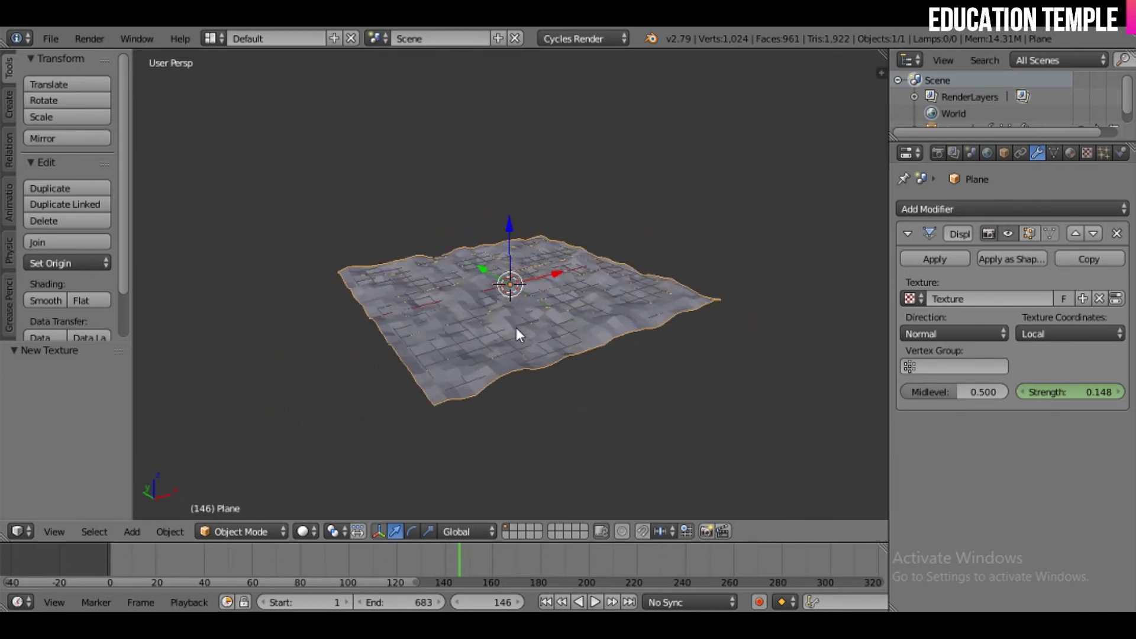
pyautogui.scroll(3, 516, 329)
pyautogui.moveTo(586, 350); pyautogui.dragTo(505, 322, button='middle')
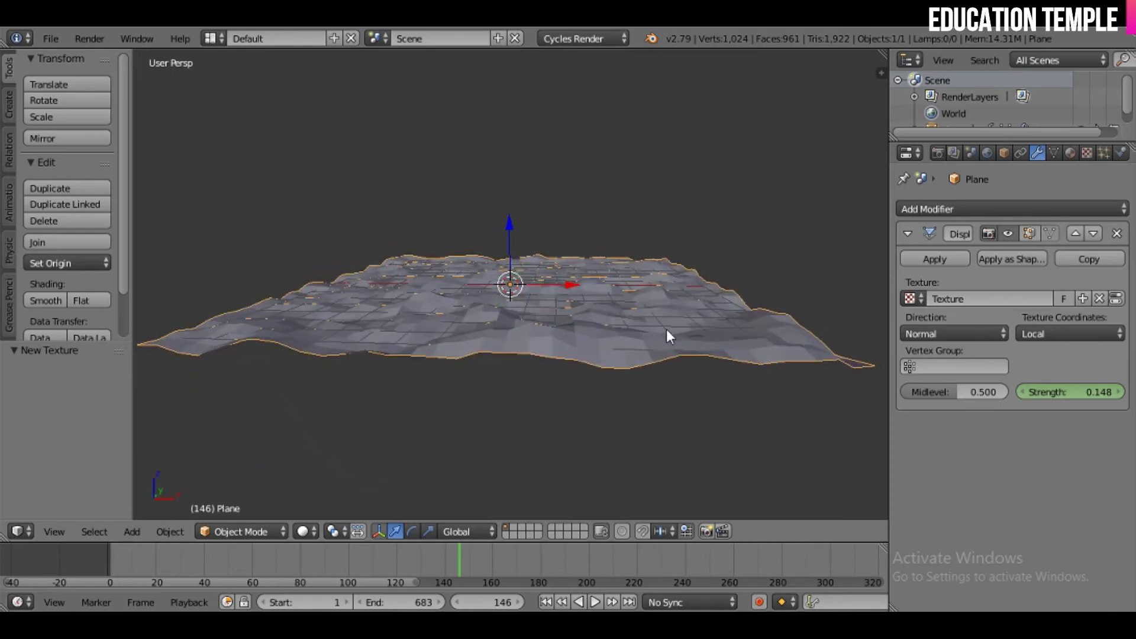
pyautogui.moveTo(667, 332); pyautogui.dragTo(552, 348, button='middle')
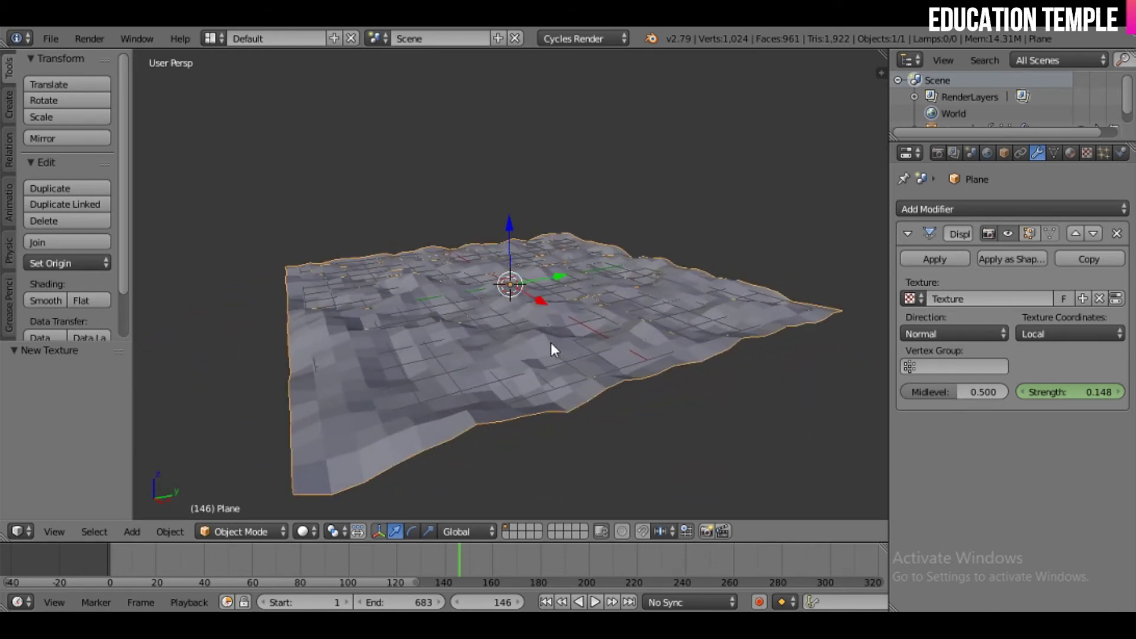